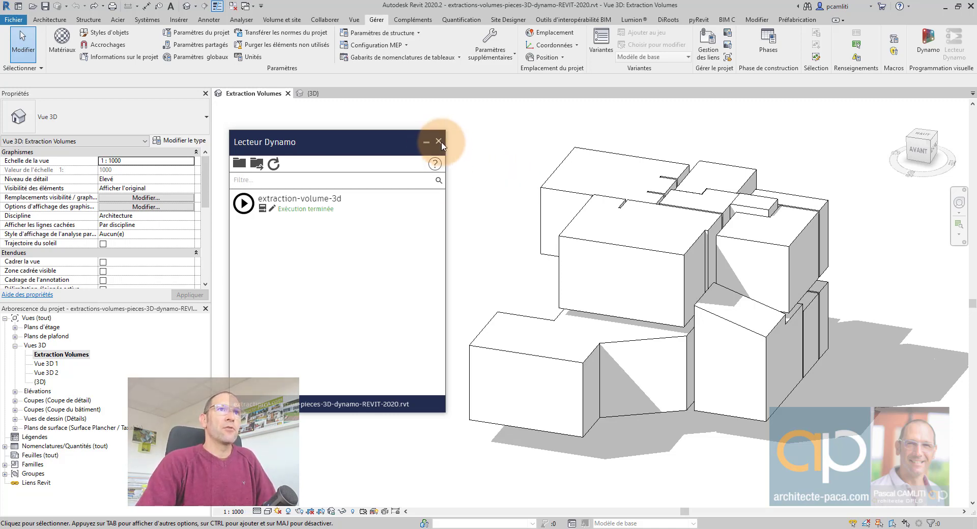
Delete all the extracted room volumes in the Extraction Volumes view.
click(533, 178)
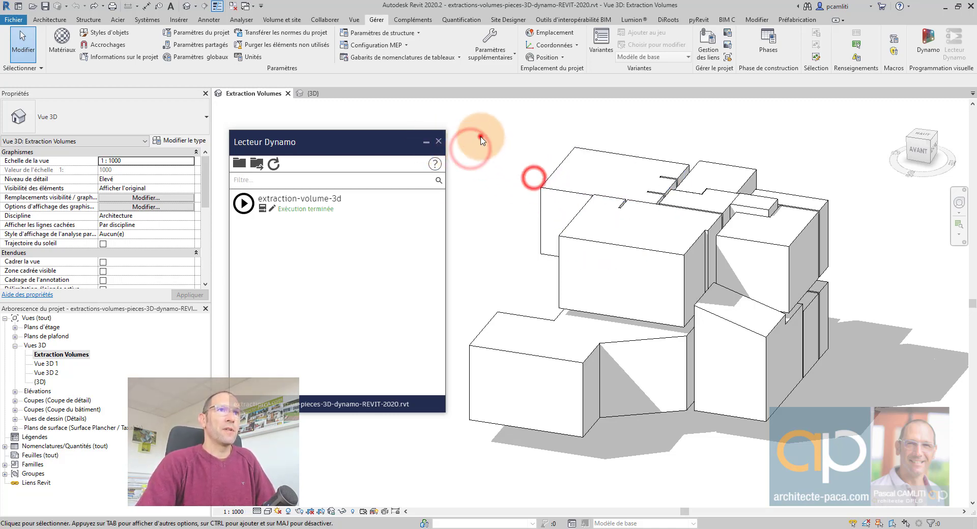
drag(480, 137, 858, 446)
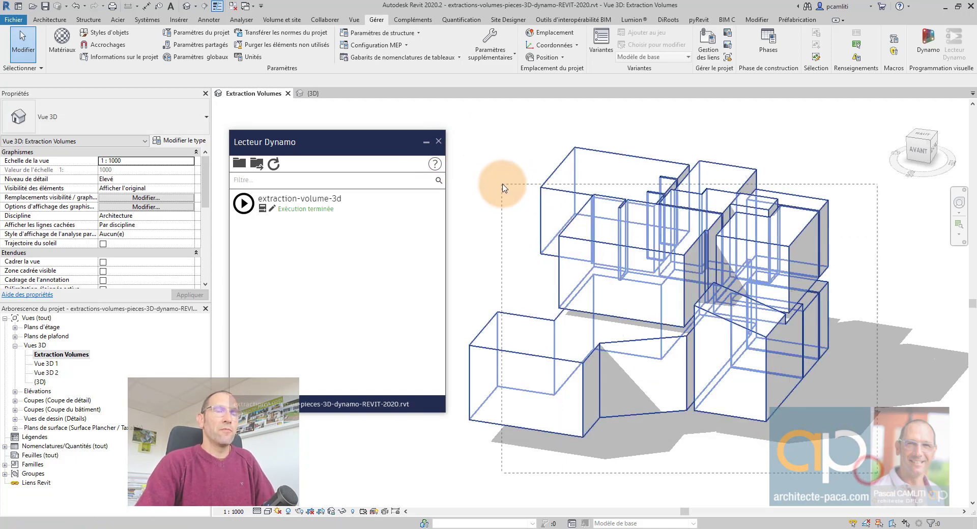
key(Delete)
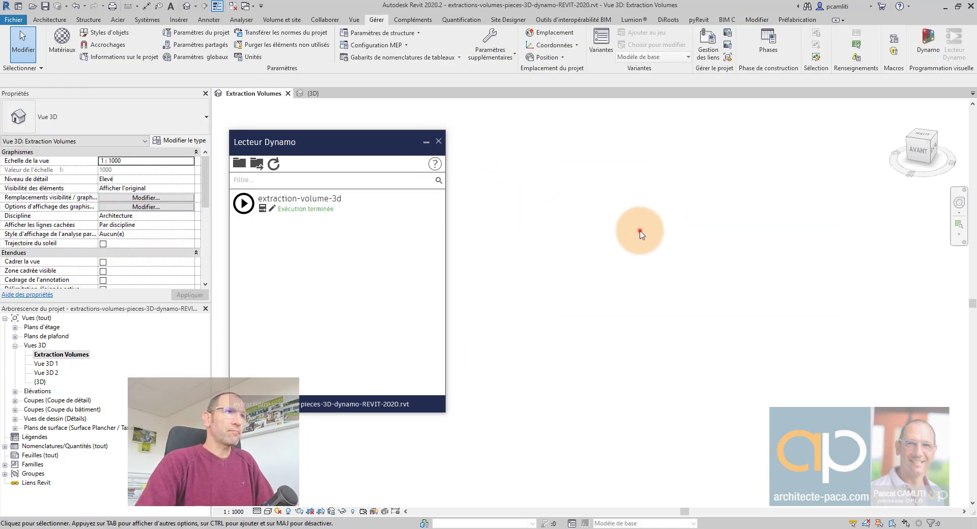
click(639, 231)
Inspect the house model in the {3D} view and close the Dynamo Player.
click(314, 93)
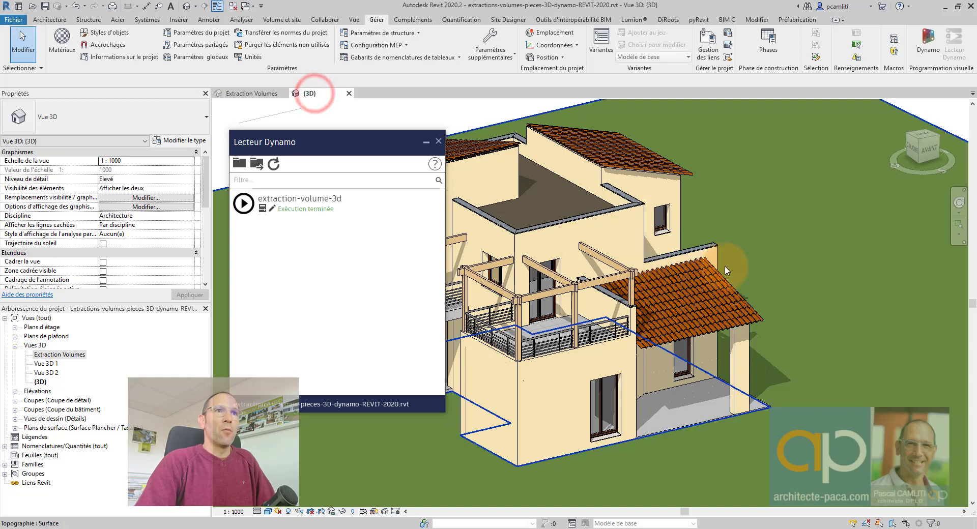
shift+middle_drag(813, 256, 778, 292)
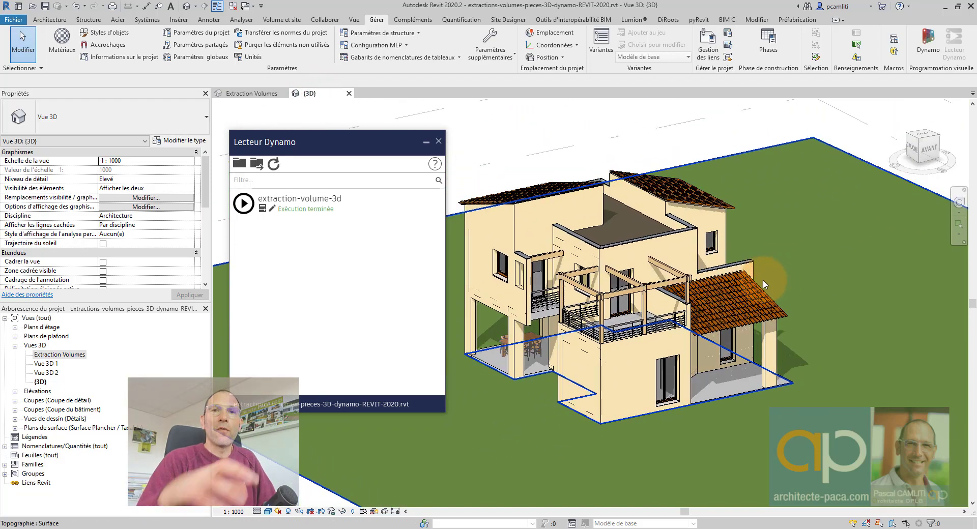
click(438, 141)
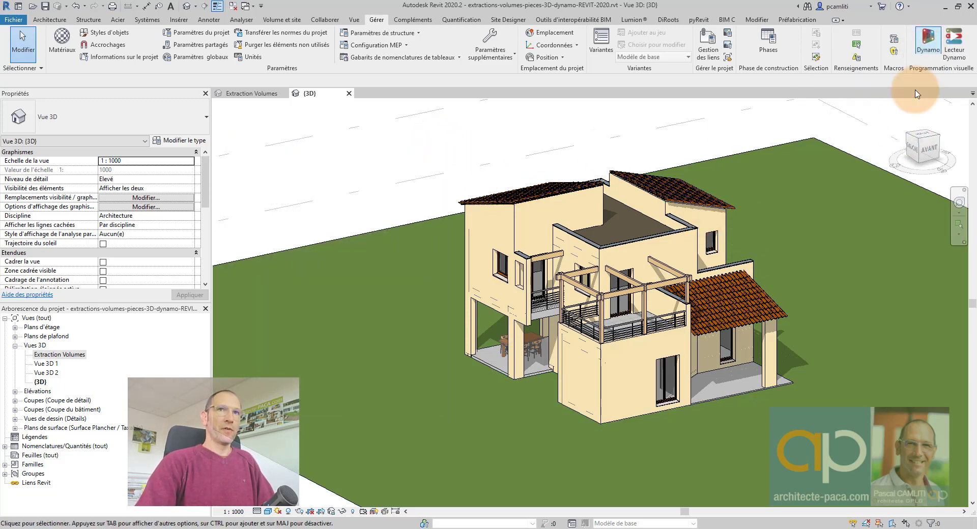
scroll(732, 184, up, 5)
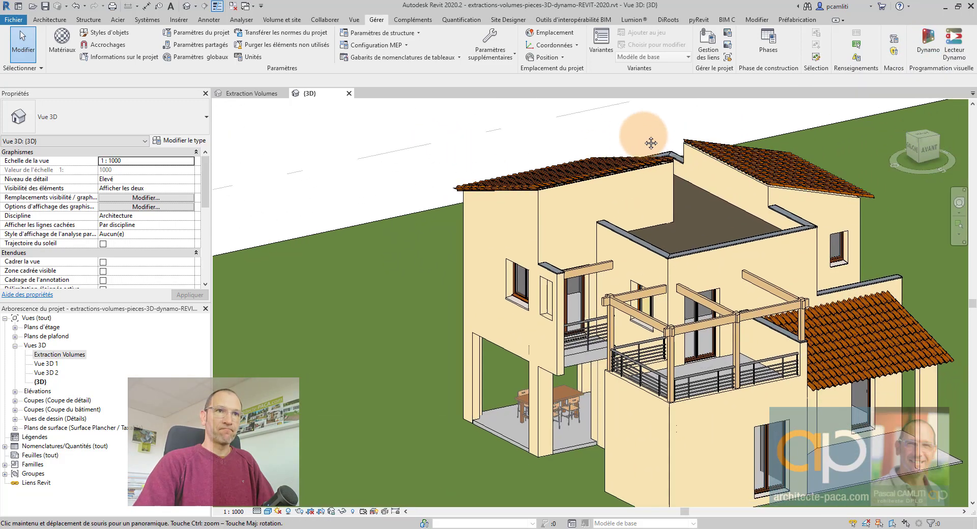
Open the recent extraction-volume-3d graph in Dynamo, maximise its window and examine the node chain from Categories to DirectShape.ByGeometry.
click(925, 40)
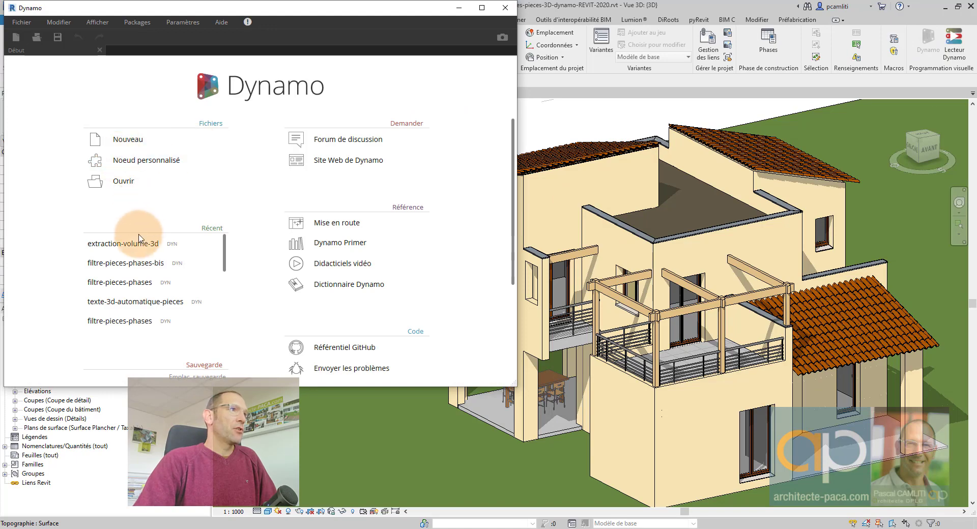
click(138, 241)
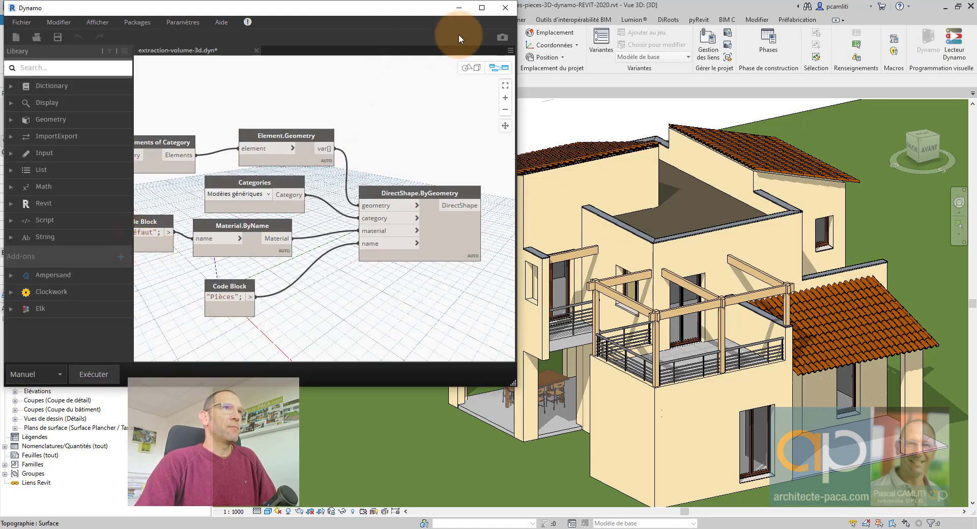
click(482, 8)
scroll(442, 275, down, 5)
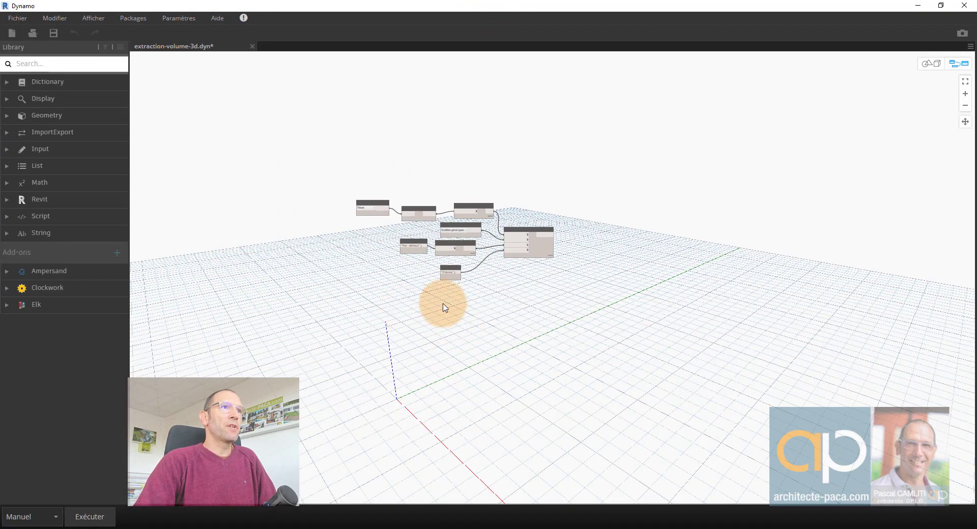
scroll(443, 307, up, 8)
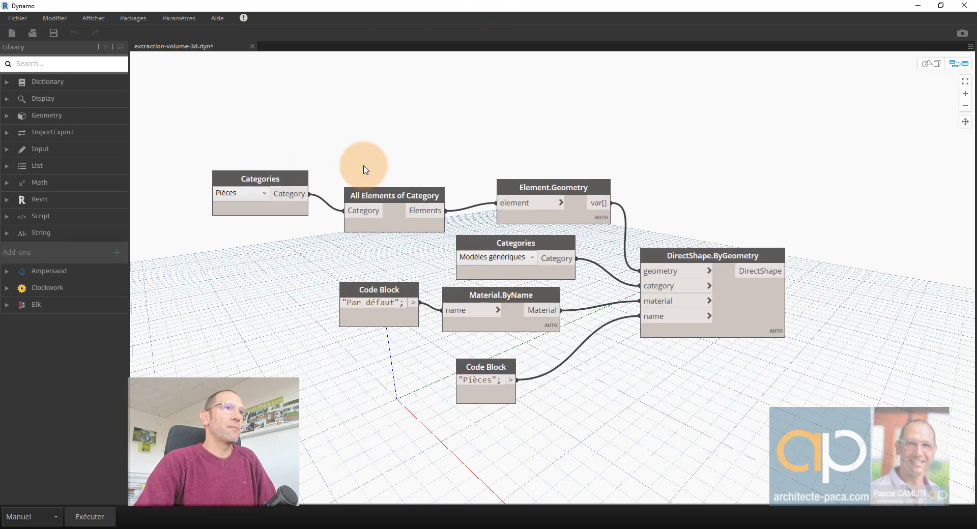
scroll(294, 178, up, 3)
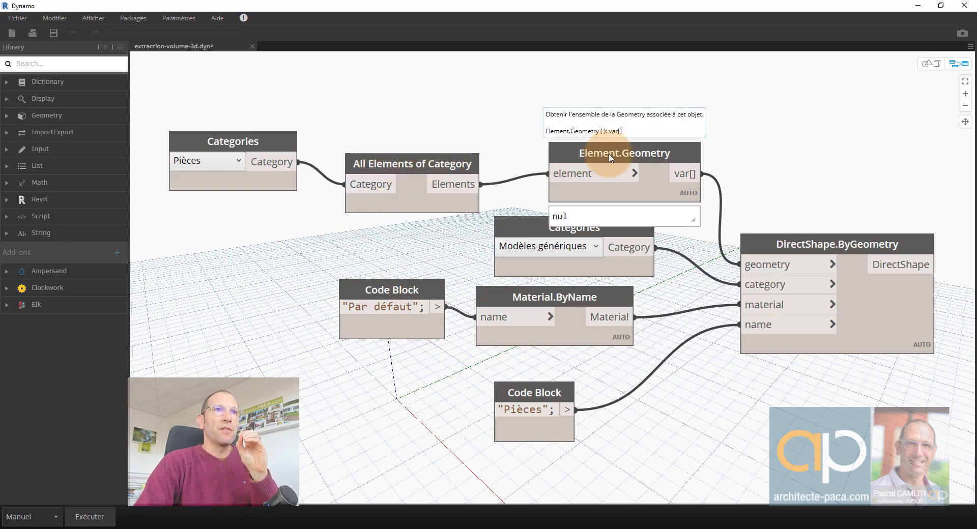
Nudge the Element.Geometry node slightly upward and close Dynamo, saving the changes to extraction-volume-3d.dyn.
drag(610, 158, 609, 154)
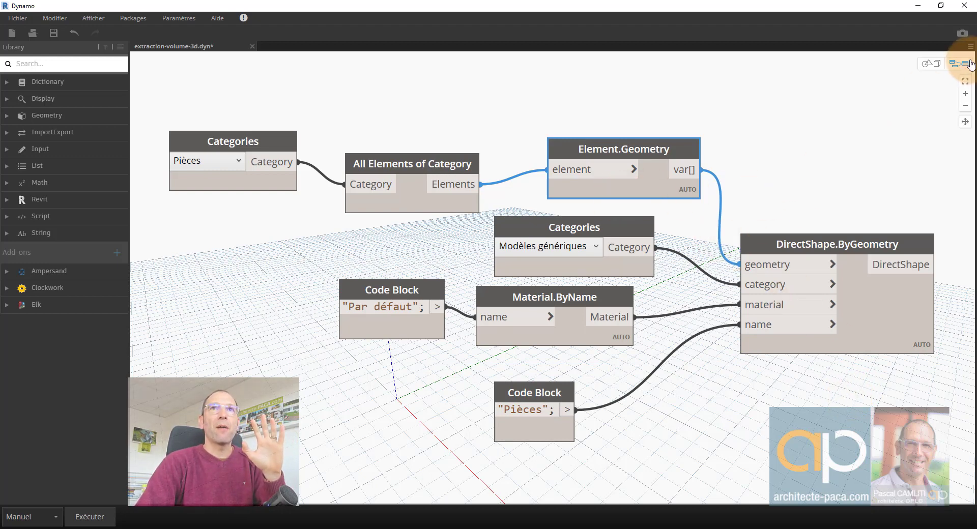
click(964, 6)
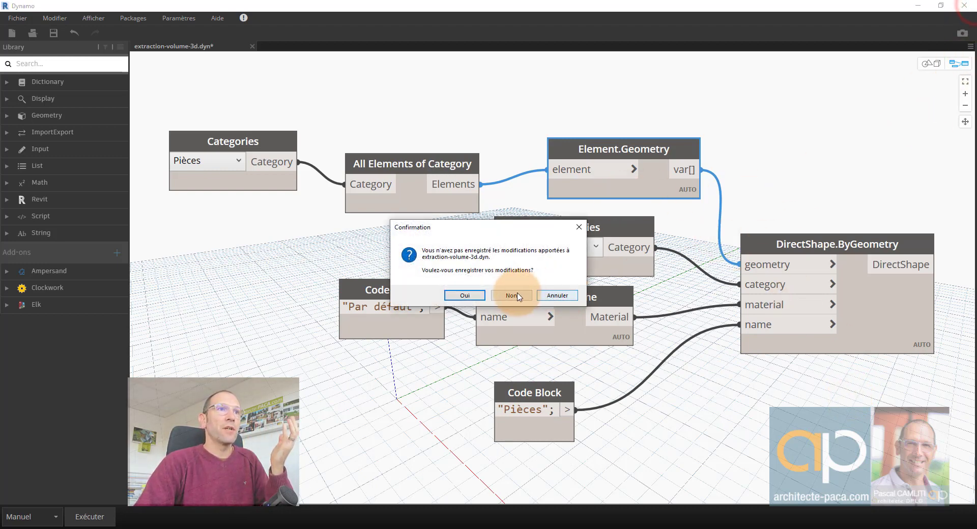
click(465, 295)
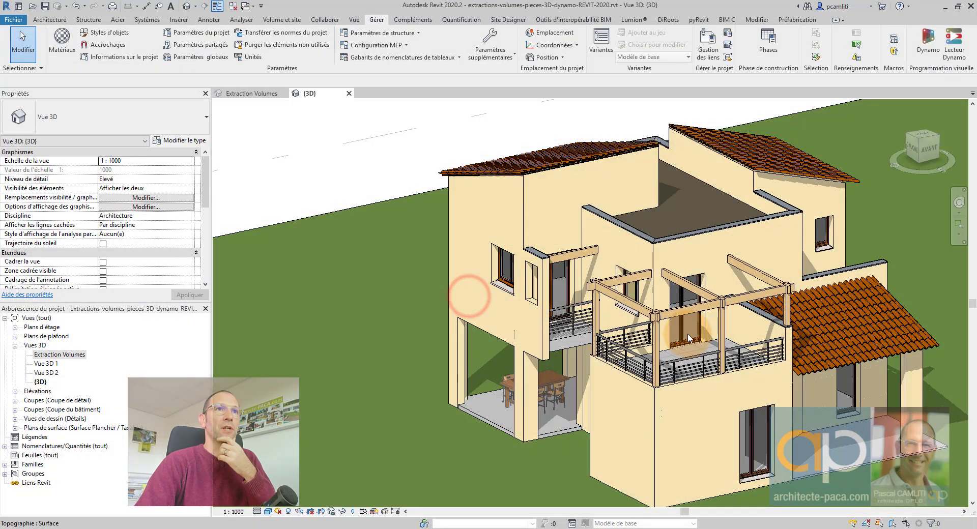
Regenerate the room volumes with the extraction-volume-3d script in the Dynamo Player, and minimise the player.
click(955, 48)
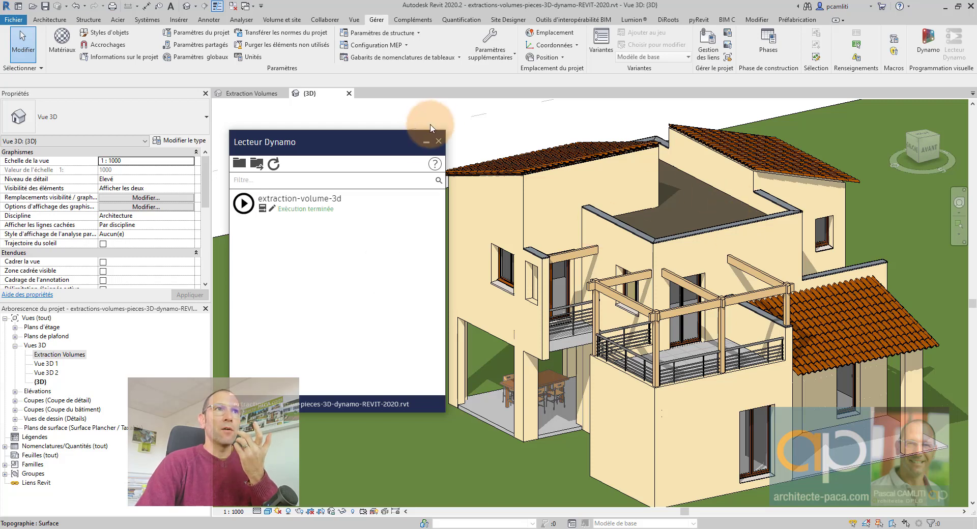
click(426, 142)
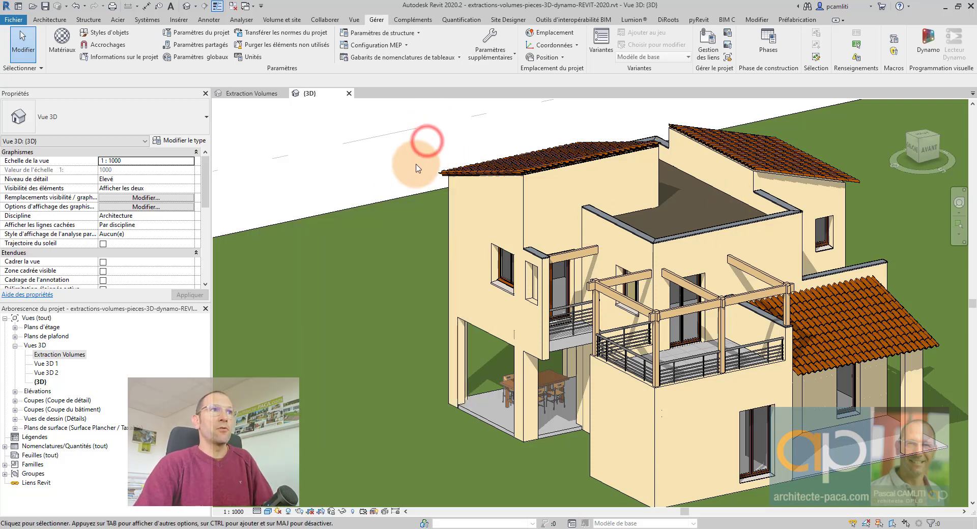
click(363, 178)
Check the model category visibility of the Extraction Volumes view, especially Modèles génériques, and close the settings.
click(257, 93)
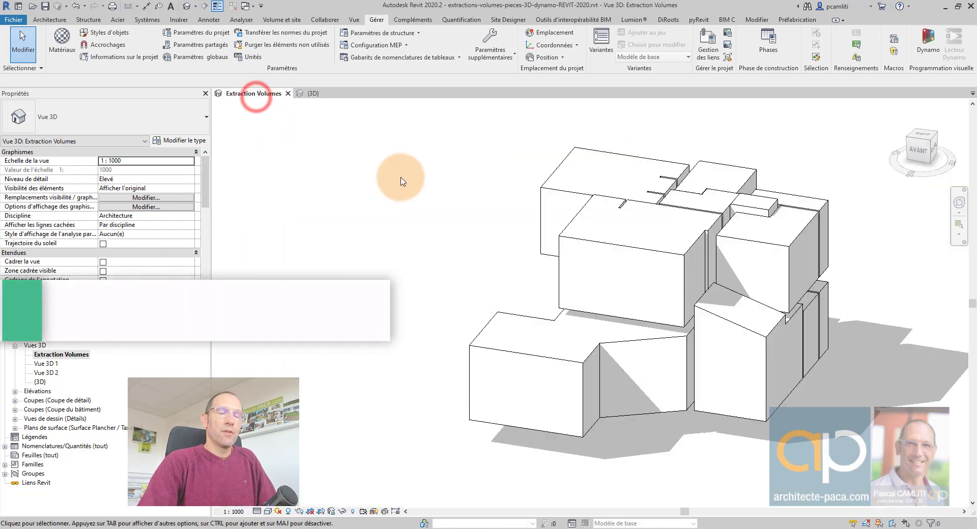
key(v)
key(v)
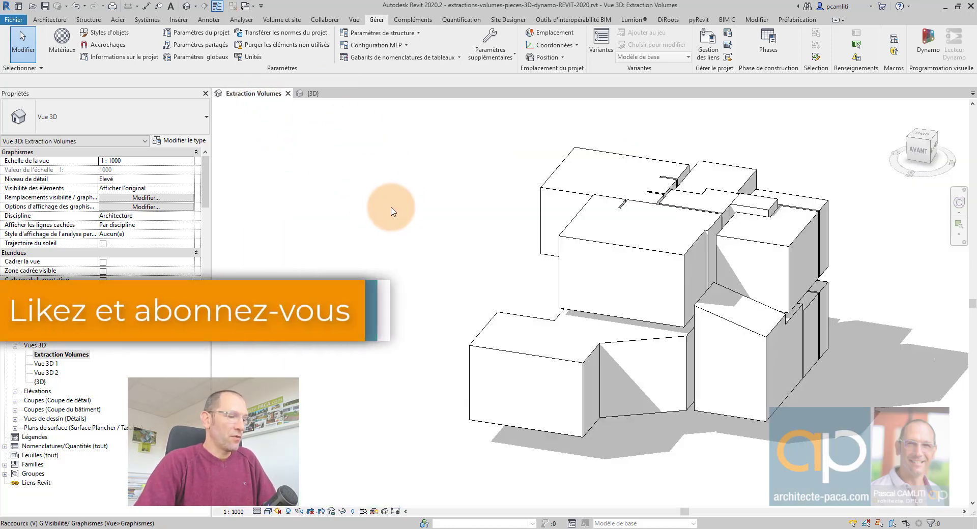
scroll(458, 298, down, 2)
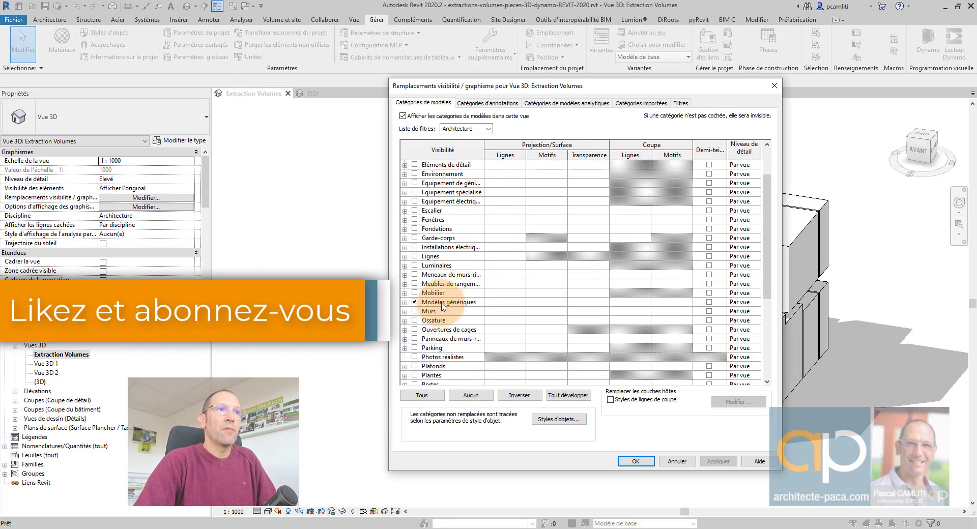
drag(590, 86, 272, 94)
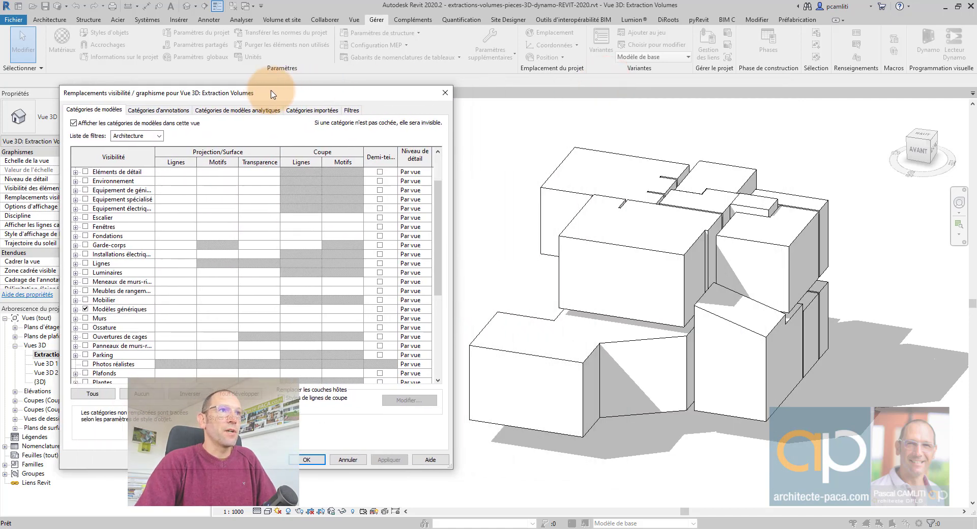
click(446, 93)
Examine the regenerated room volumes from several angles in the Extraction Volumes view.
shift+middle_drag(668, 344, 636, 334)
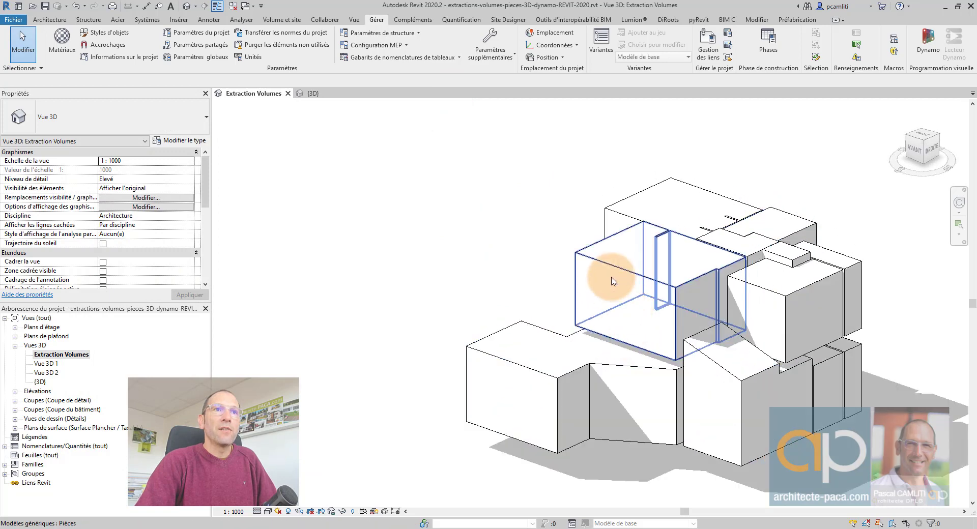
shift+middle_drag(611, 278, 525, 234)
click(521, 230)
shift+middle_drag(450, 232, 588, 234)
click(713, 311)
click(848, 321)
shift+middle_drag(785, 308, 696, 329)
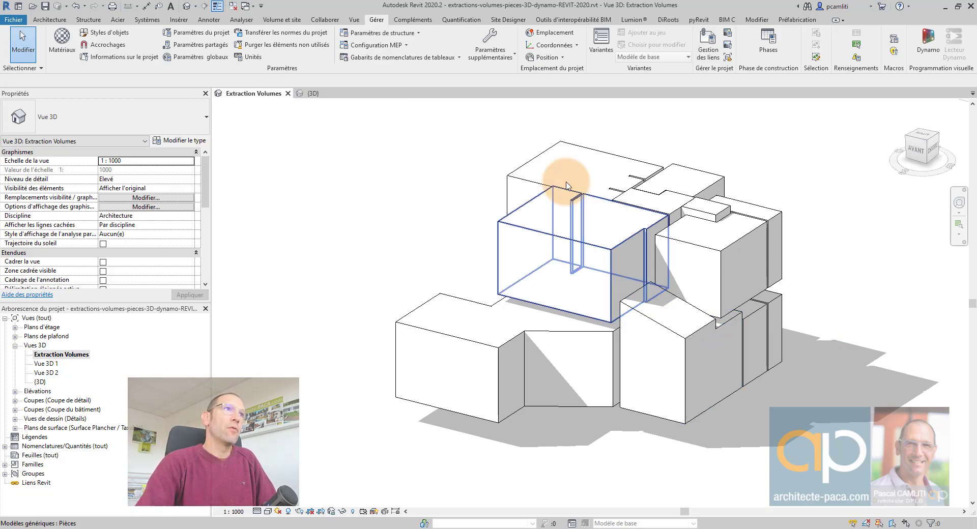
Examine the house's front, terrace and tiled lower roof in the {3D} view.
click(336, 95)
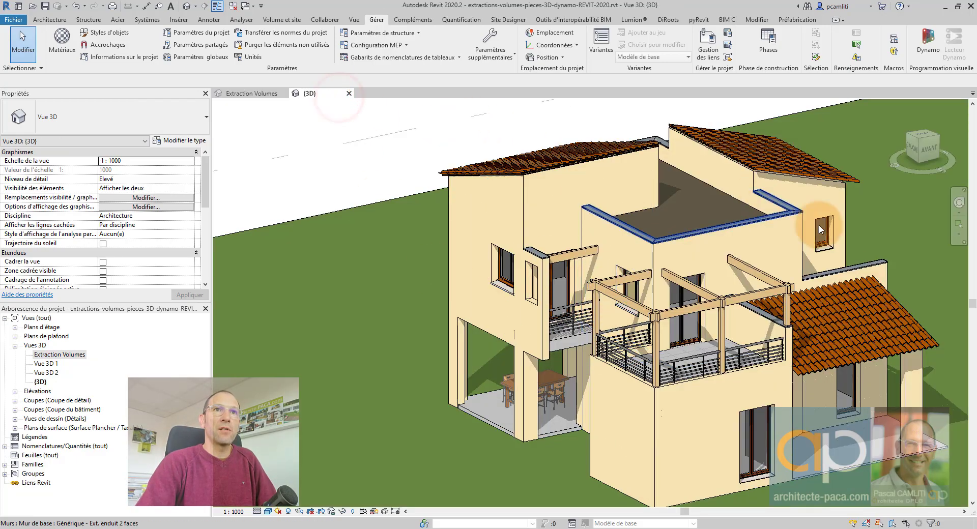
shift+middle_drag(604, 304, 645, 294)
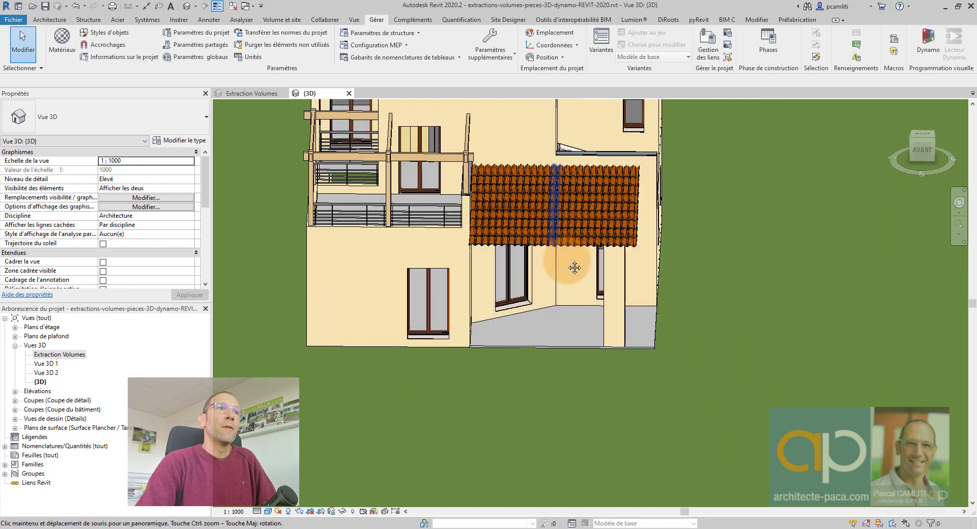
shift+middle_drag(573, 268, 609, 357)
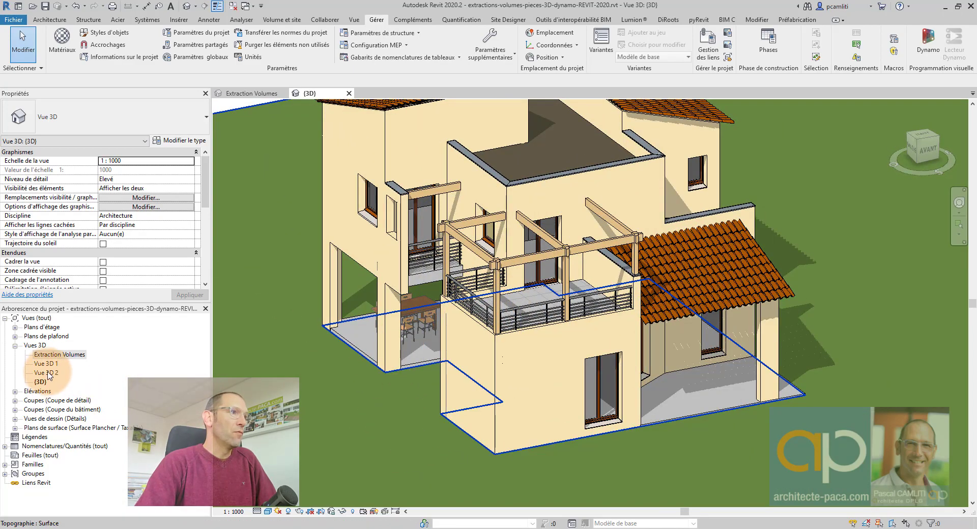
Open the Coupe 1 building section and inspect the generic-model volume covering the stairwell and ground-floor room.
double_click(56, 410)
double_click(44, 418)
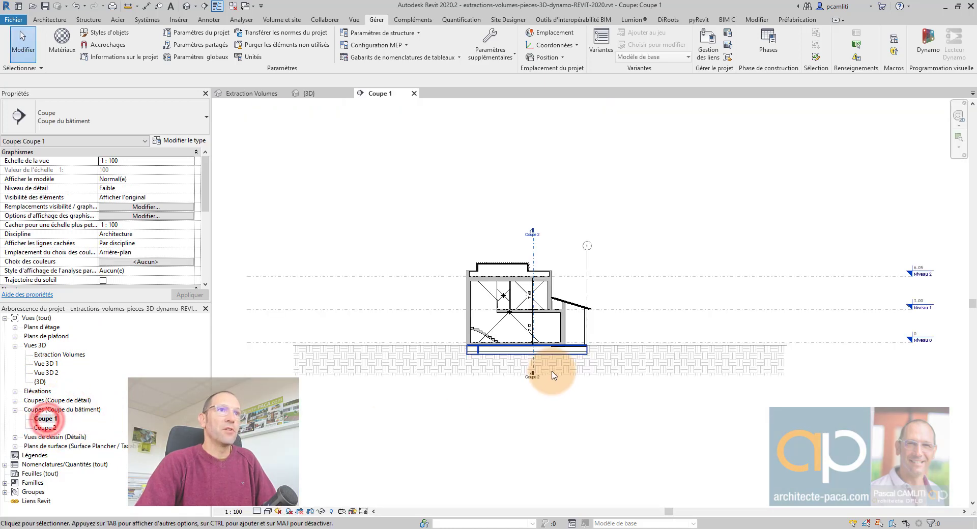
scroll(524, 294, up, 6)
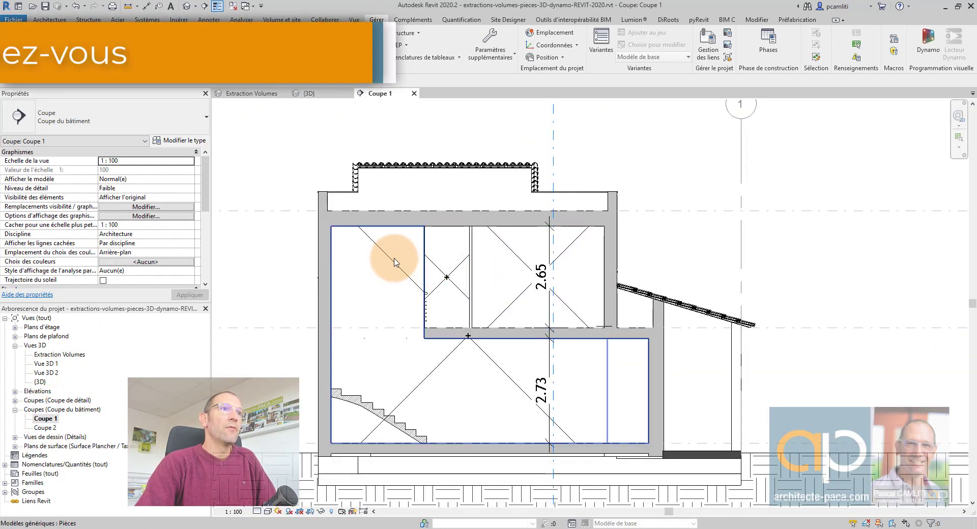
click(394, 262)
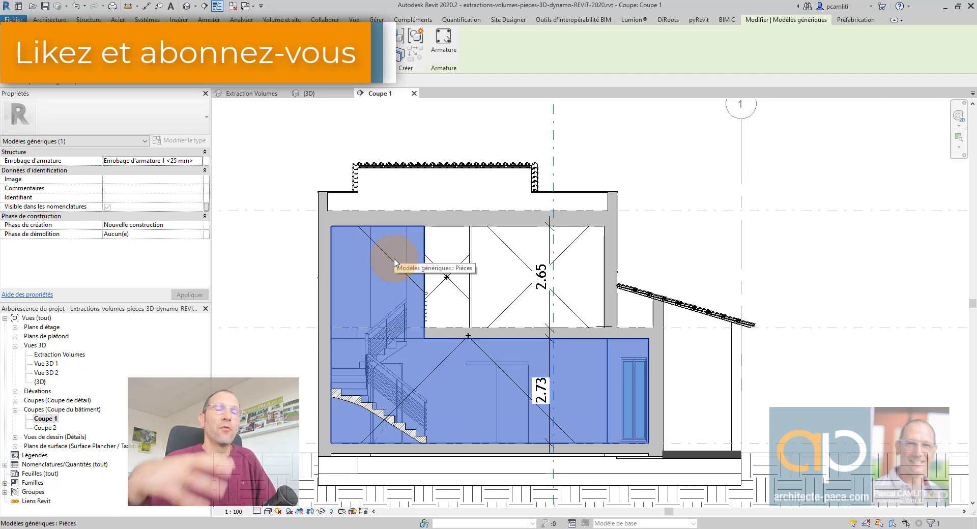
click(695, 269)
scroll(694, 261, down, 3)
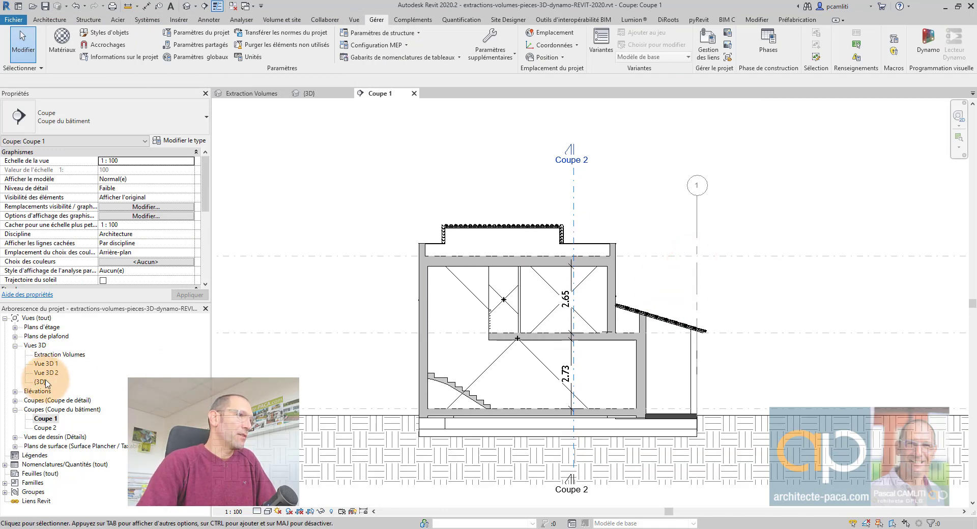
In the Niveau 0 floor plan, draw a rectangle of walls about 3.4 by 4.4 m on the open ground east of the kitchen.
double_click(47, 328)
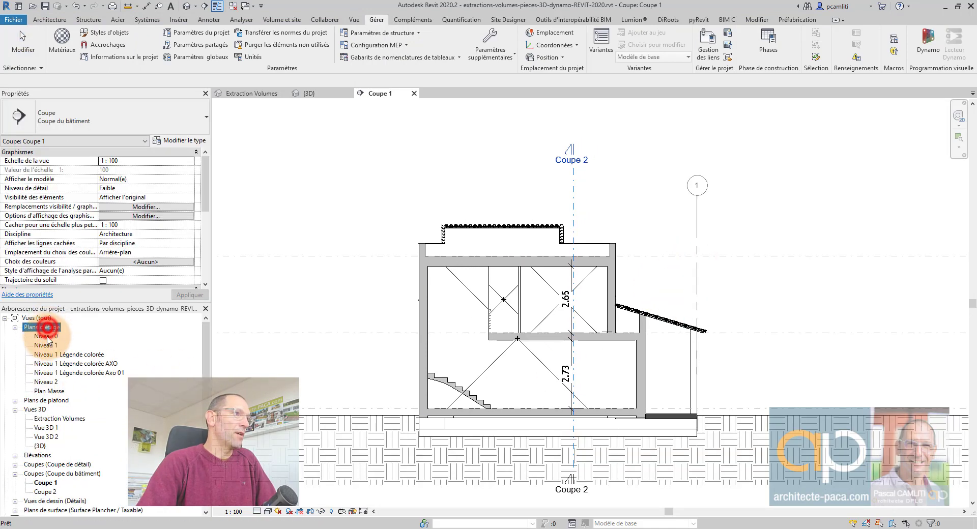
double_click(44, 336)
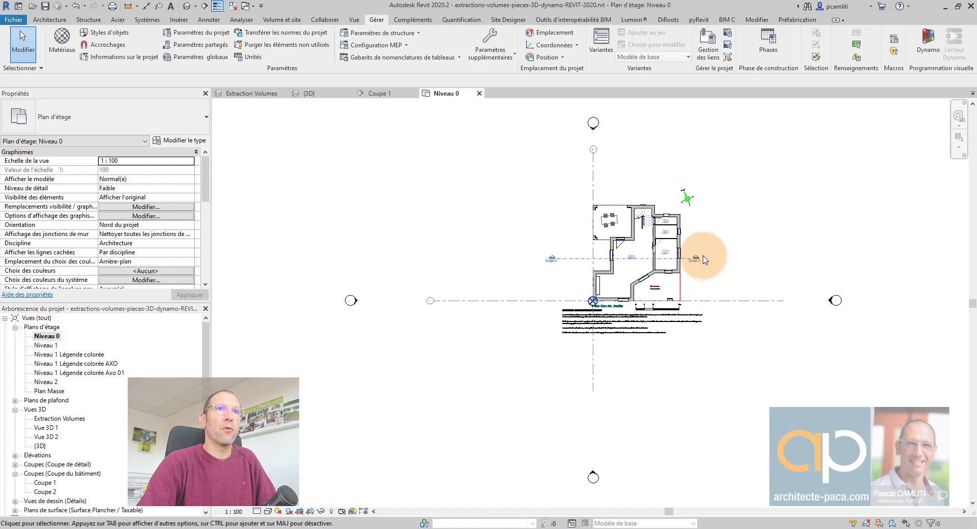
middle_drag(719, 265, 564, 281)
click(46, 20)
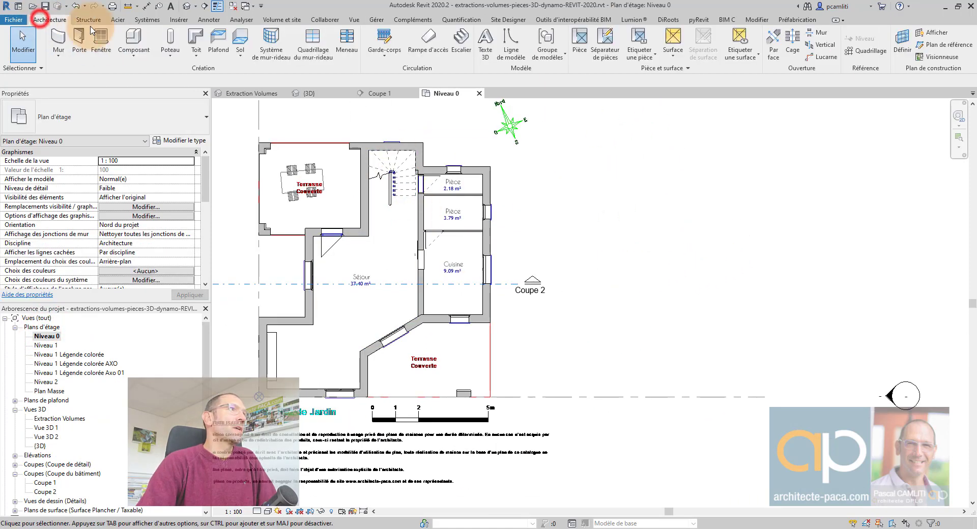
click(58, 38)
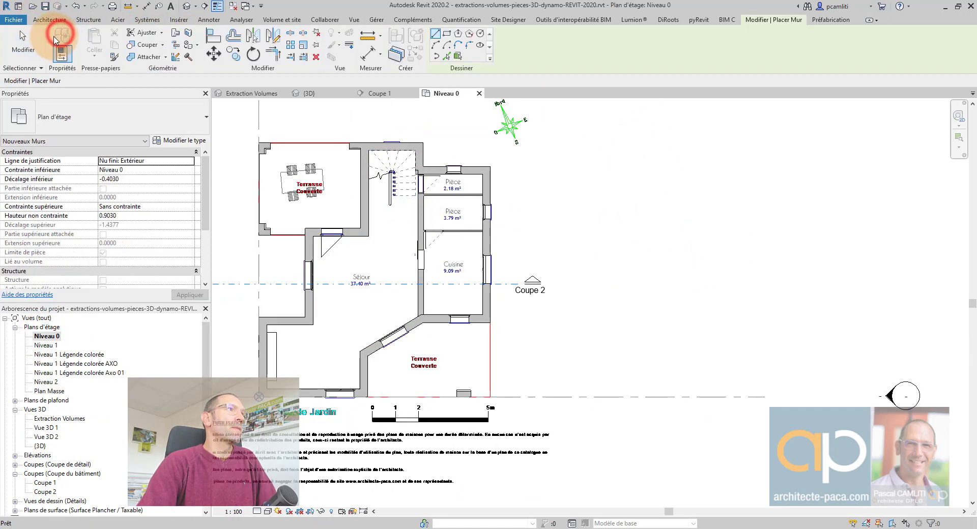
click(447, 34)
click(597, 254)
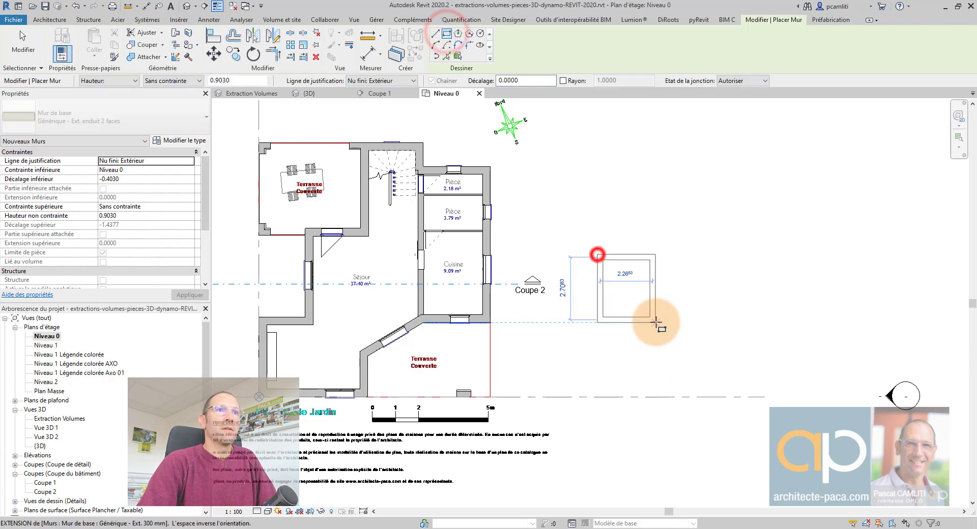
click(676, 356)
key(Escape)
key(Escape)
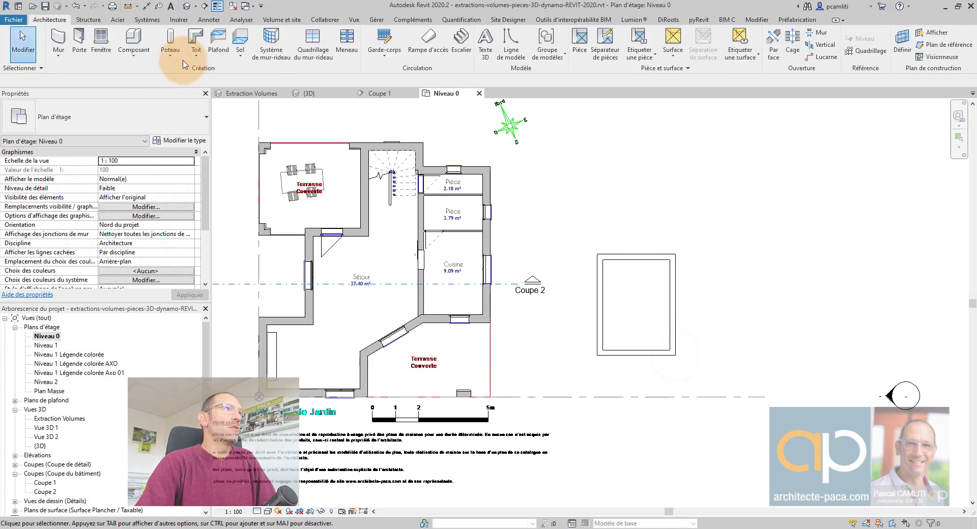
Start a footprint roof based on Niveau 1 and sketch its rectangular outline along the outer faces of the new walls.
click(202, 45)
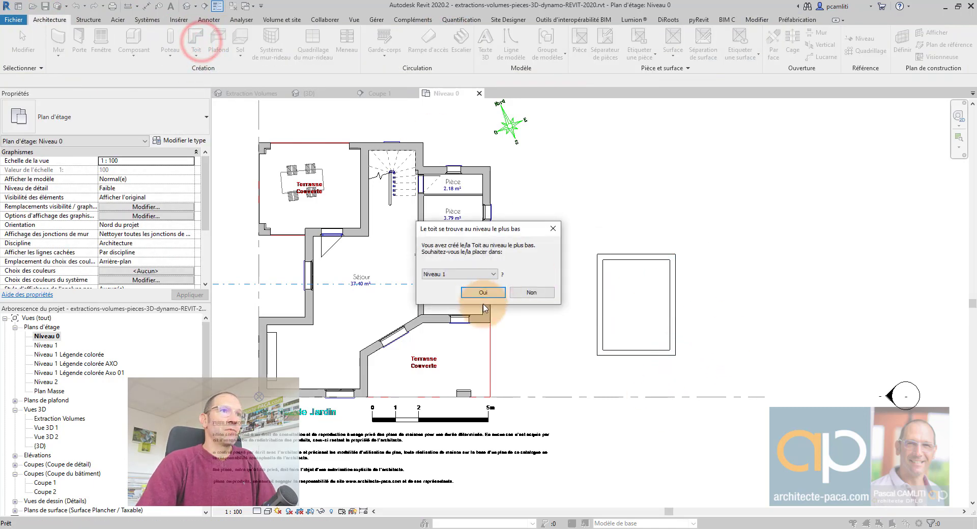
click(484, 294)
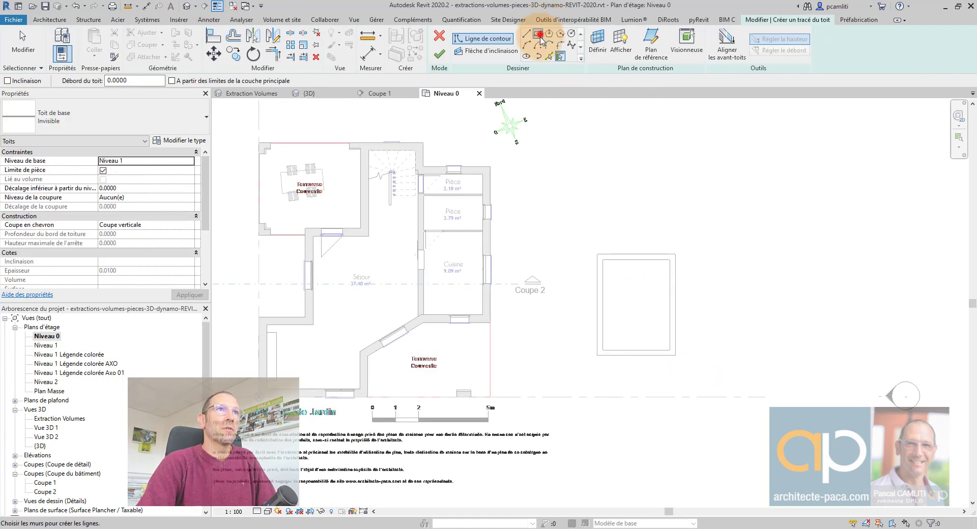
click(540, 37)
click(598, 255)
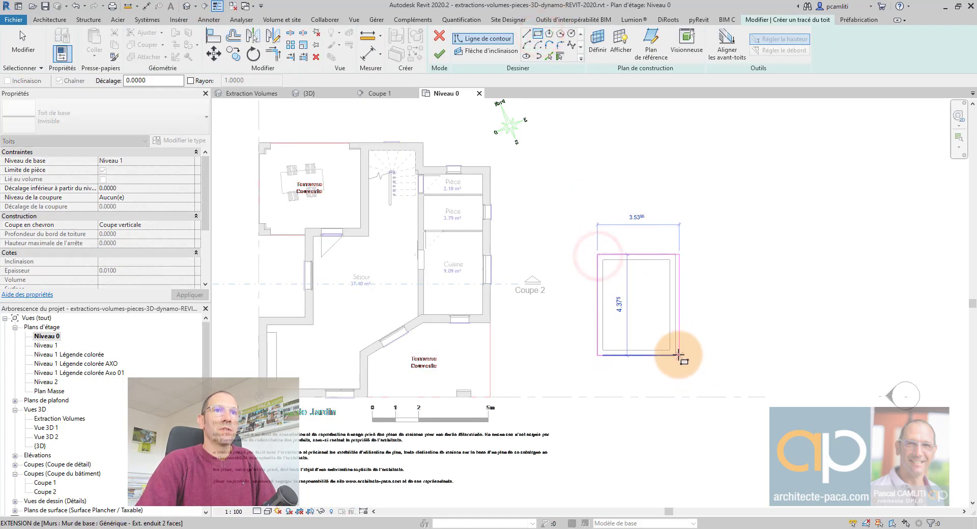
click(676, 355)
key(Escape)
Make the two short edges of the roof outline slope-defining at 16.70° and finish the roof sketch.
drag(647, 235, 633, 415)
drag(721, 320, 554, 298)
drag(665, 367, 618, 206)
click(108, 161)
click(138, 189)
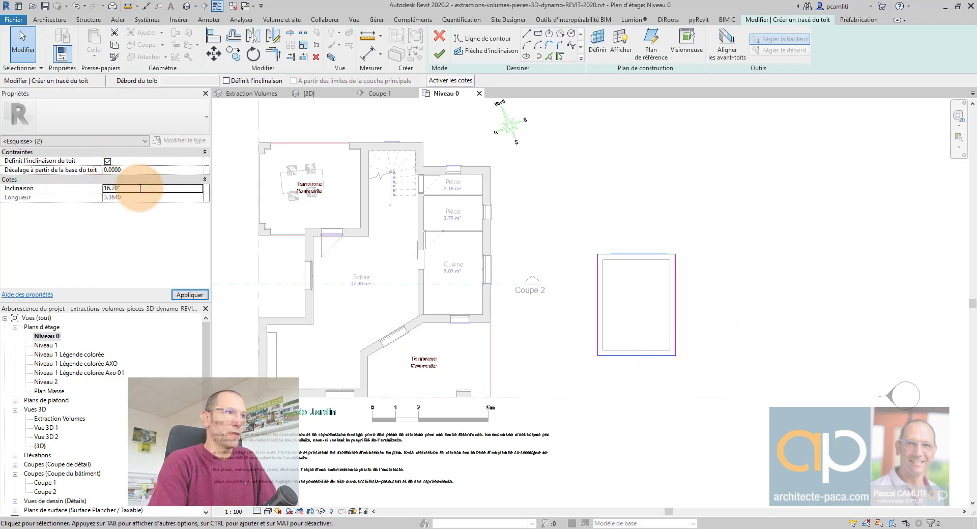
click(711, 180)
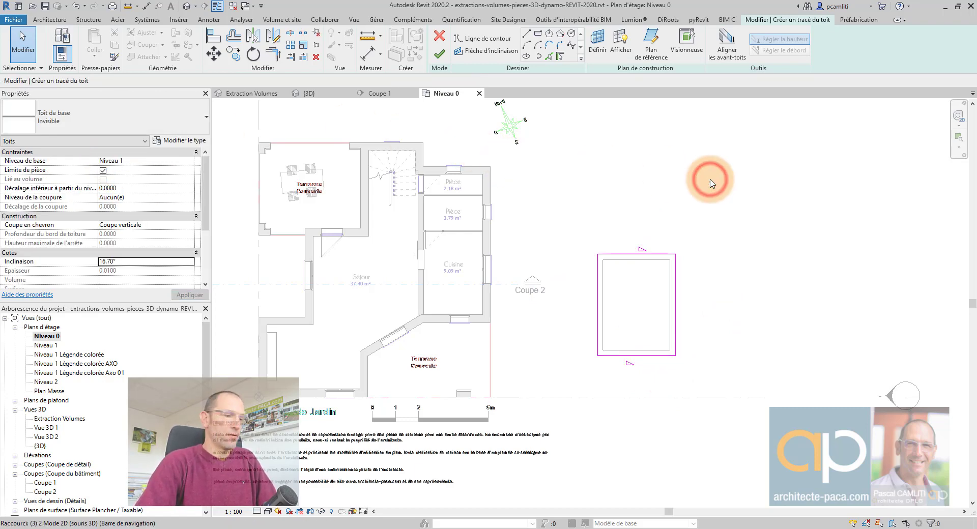
click(439, 54)
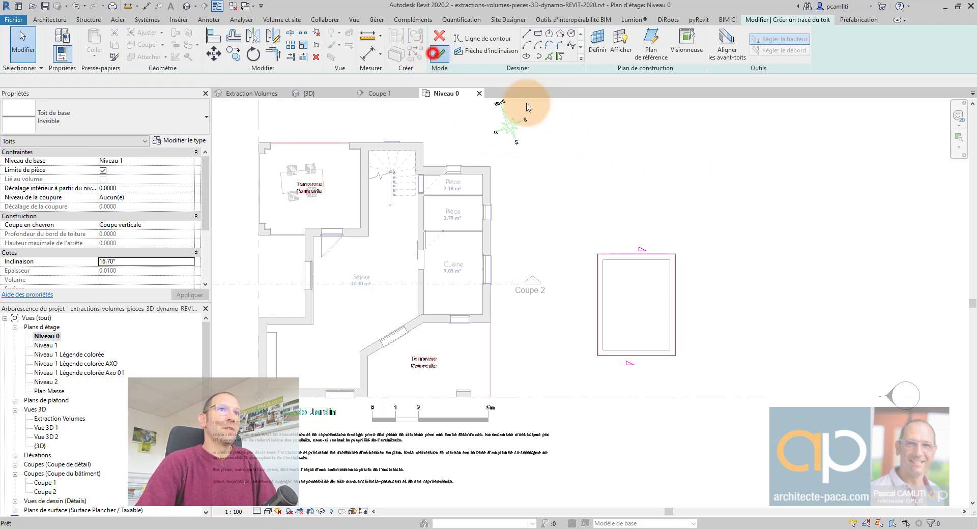
In the {3D} view, change the new gable roof's type to Toit - 200 mm.
key(ctrl+Tab)
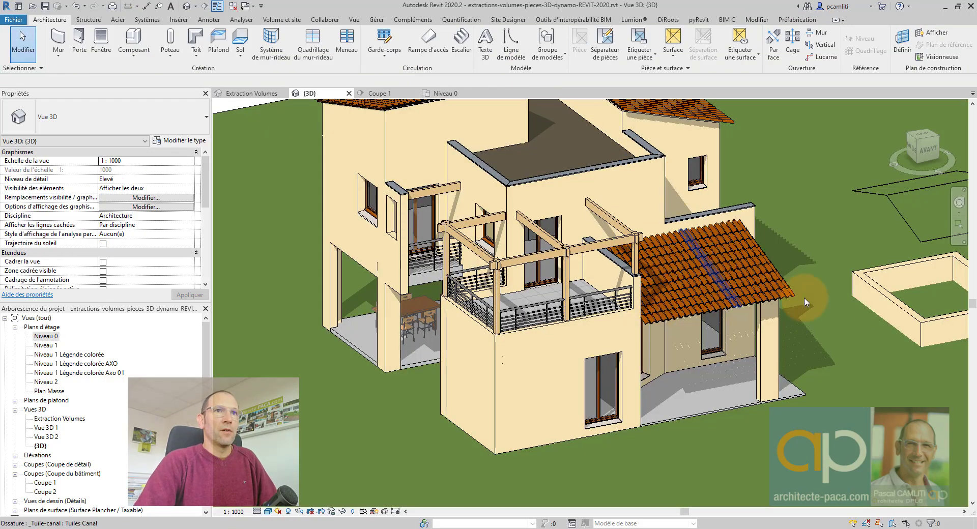
scroll(888, 310, down, 1)
middle_drag(888, 310, 633, 308)
scroll(746, 276, up, 1)
click(698, 218)
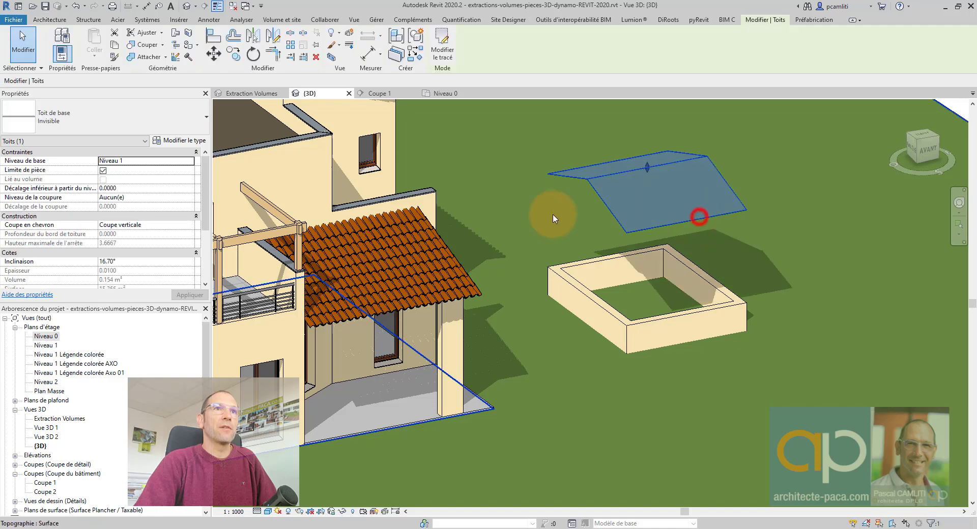
click(100, 116)
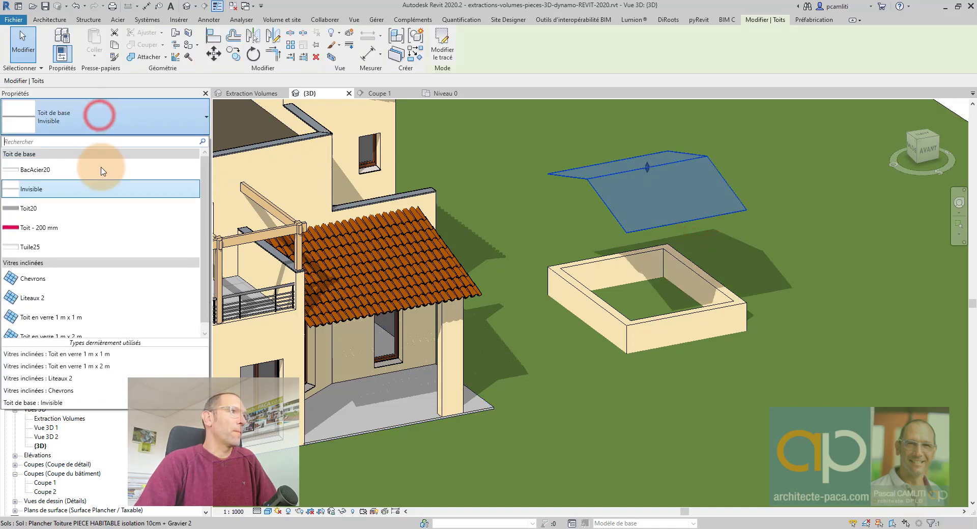
click(67, 226)
click(834, 223)
Select the four walls of the new building and attach their tops to the gable roof above.
scroll(707, 259, up, 2)
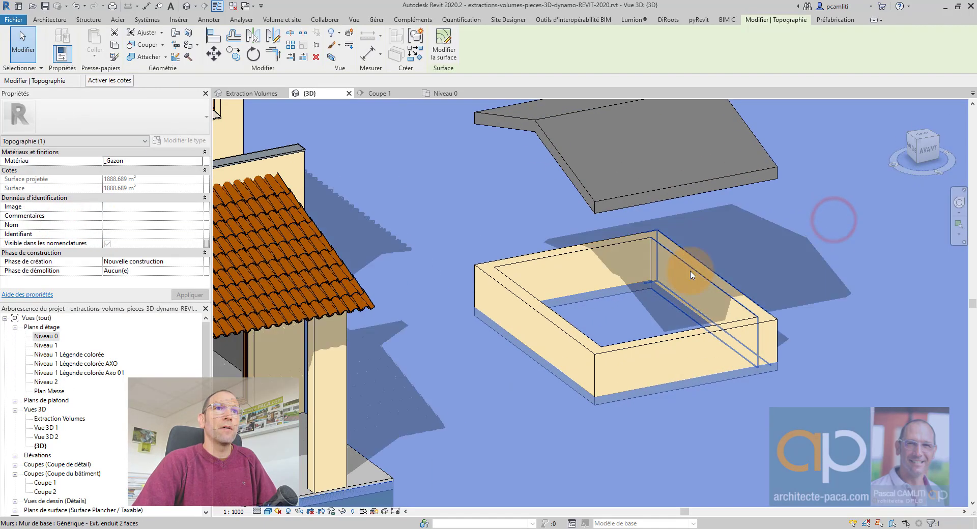
click(590, 255)
ctrl+click(518, 302)
ctrl+click(706, 346)
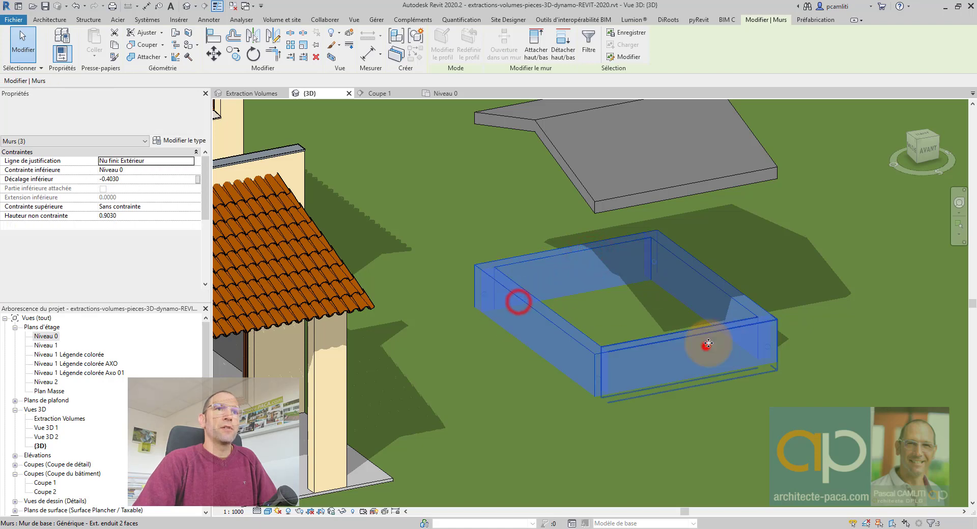
click(540, 49)
click(665, 152)
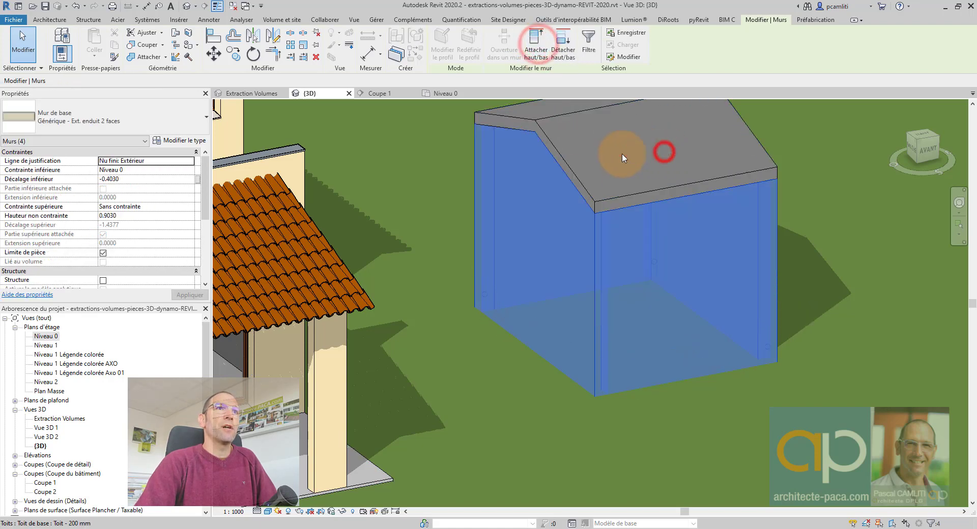
click(802, 246)
Check the attached walls from the gable side, and place a tagged room inside the new building on the Niveau 0 plan.
shift+middle_drag(824, 253, 610, 285)
scroll(667, 215, down, 2)
click(558, 422)
shift+middle_drag(559, 423, 547, 329)
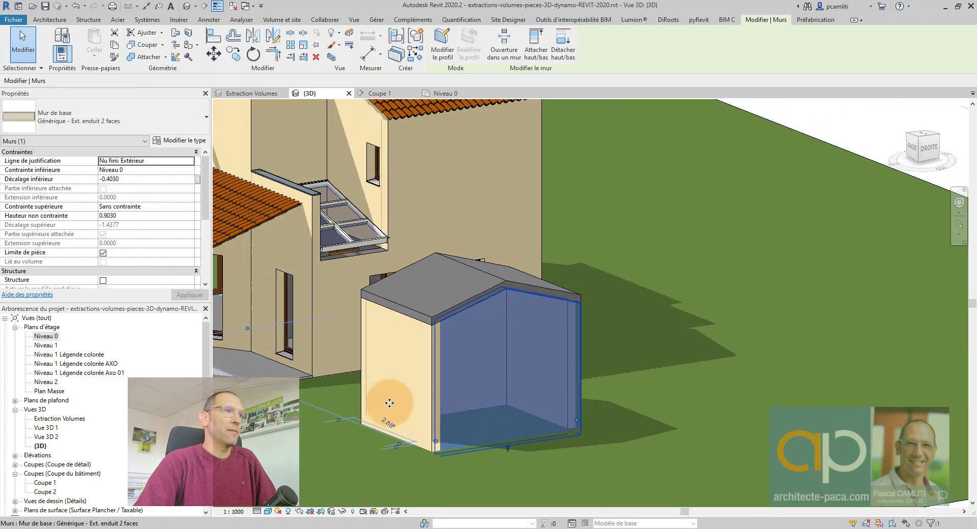
double_click(48, 337)
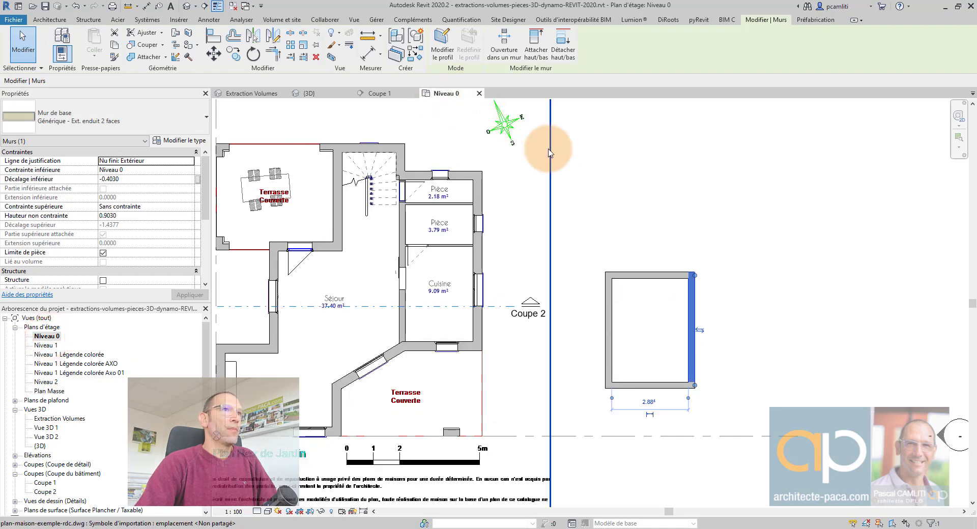
click(583, 173)
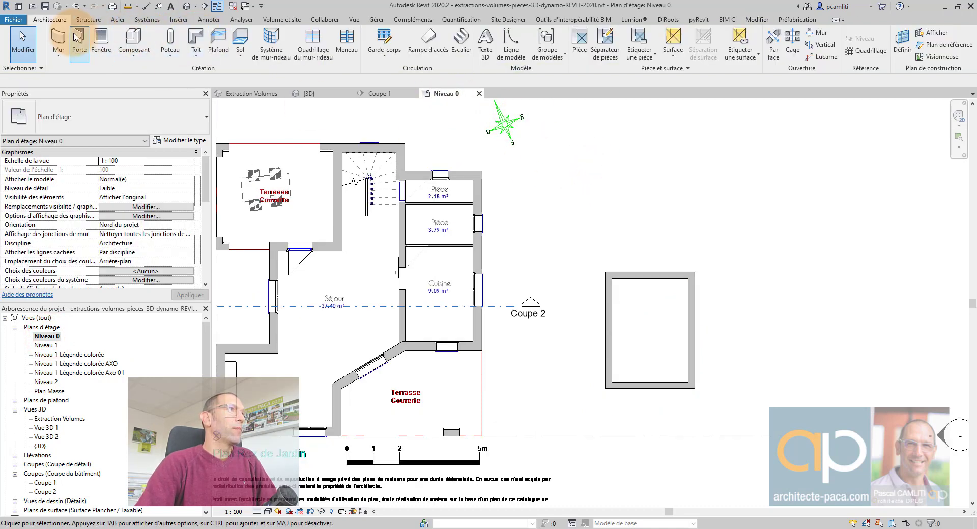
click(579, 43)
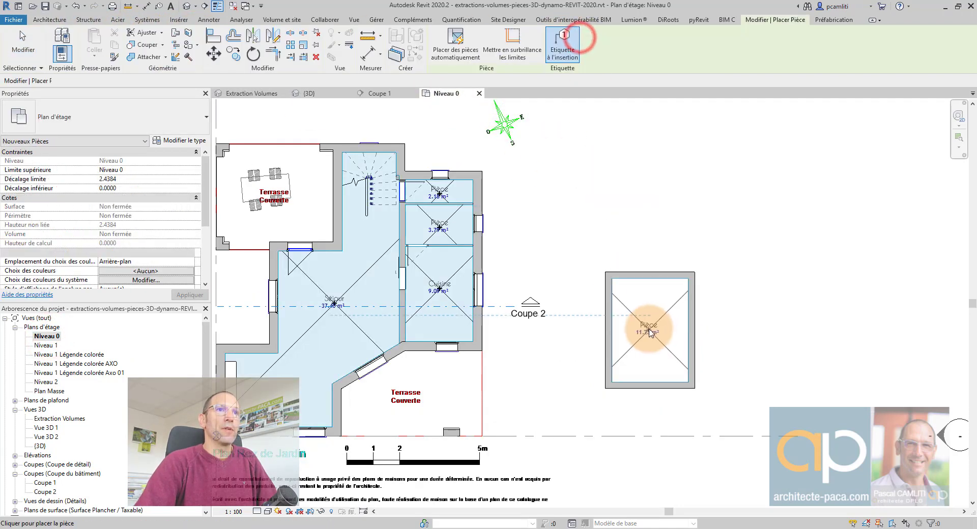
click(648, 328)
key(Escape)
key(Escape)
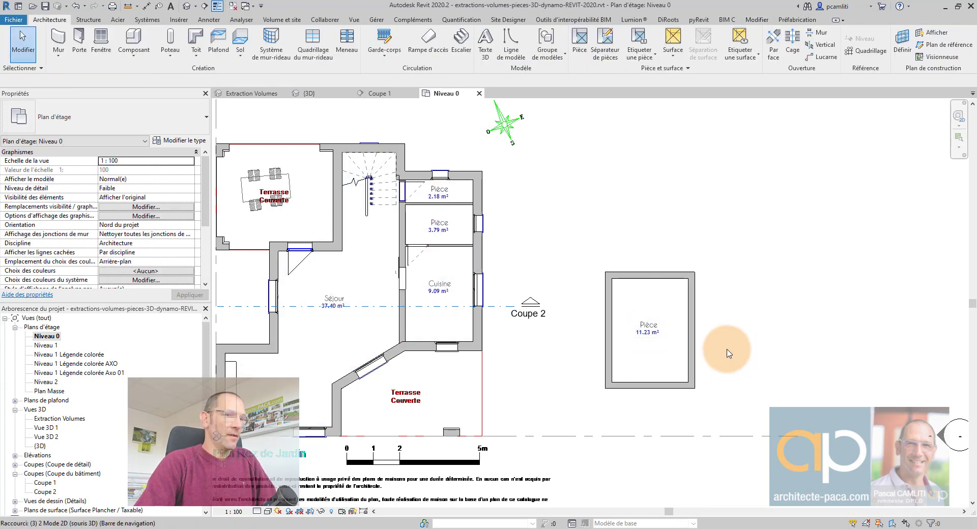
On the Niveau 0 plan, cut a building section lengthwise through the middle of the new room and open its view.
key(d)
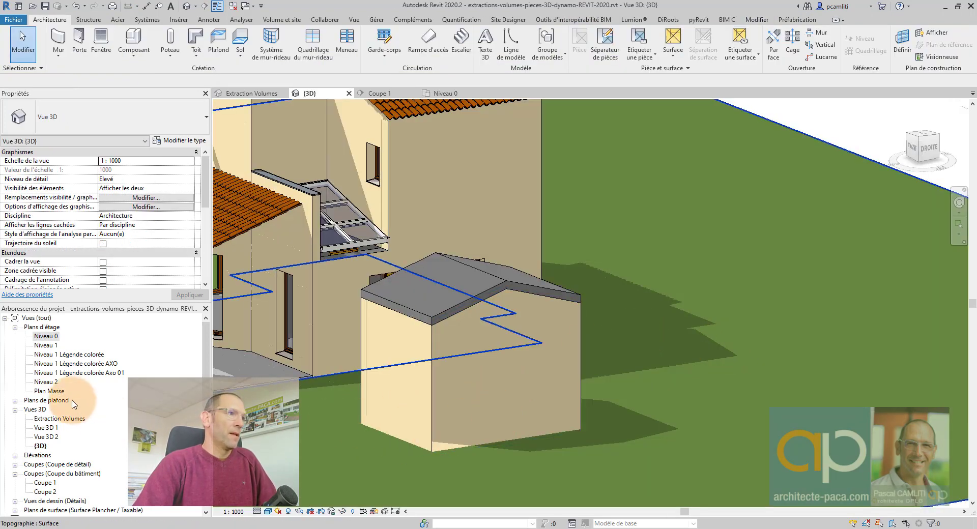
double_click(51, 337)
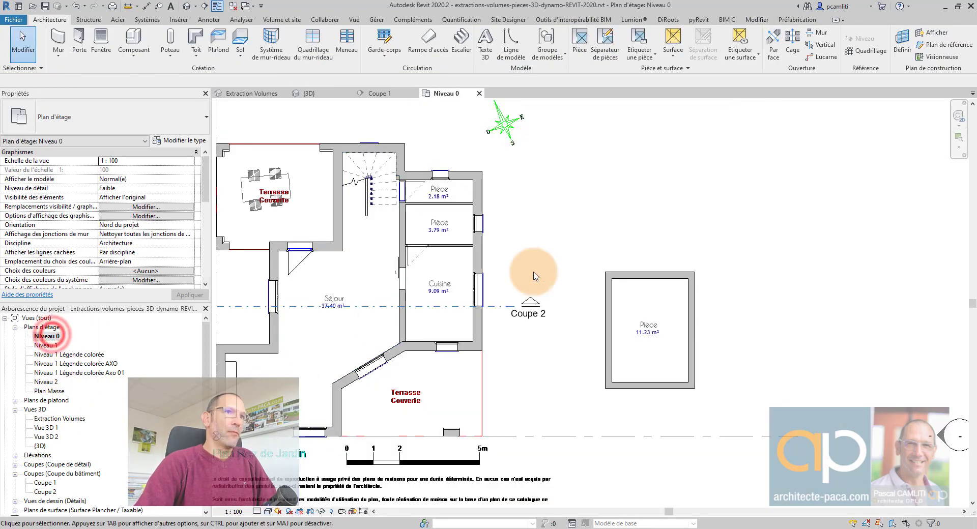
click(204, 6)
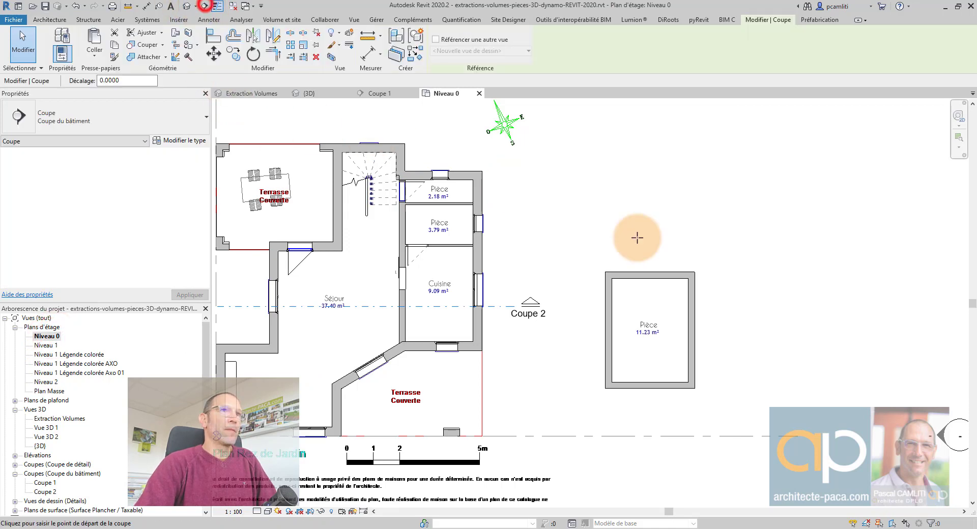
click(637, 217)
click(639, 407)
key(Escape)
click(639, 407)
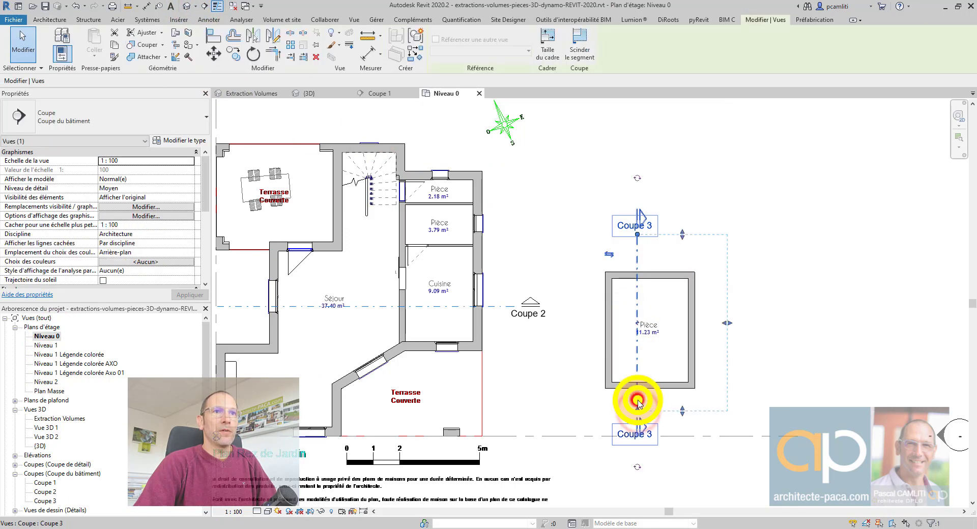
right_click(638, 403)
click(686, 191)
Turn on the Référence lines of the Pièces category in the Coupe 3 visibility settings.
scroll(571, 326, up, 3)
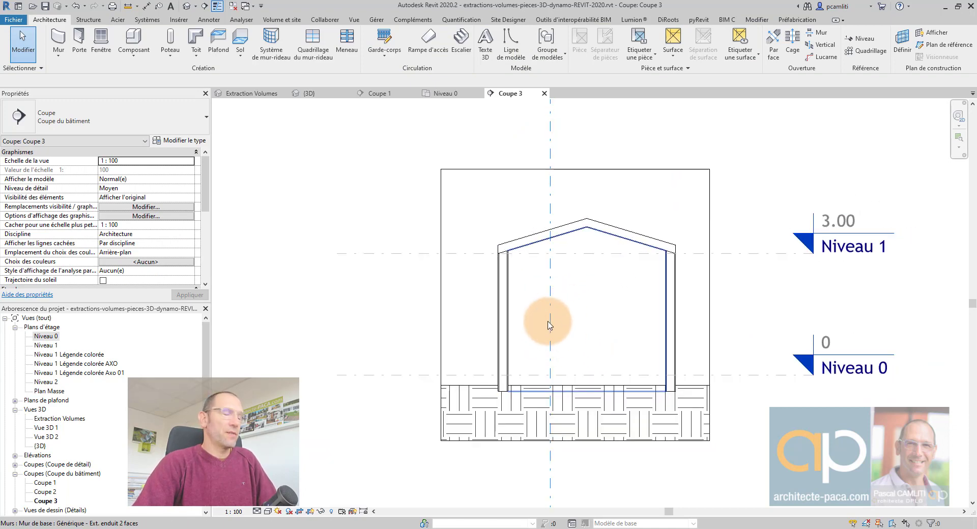
key(v)
key(g)
scroll(103, 304, down, 5)
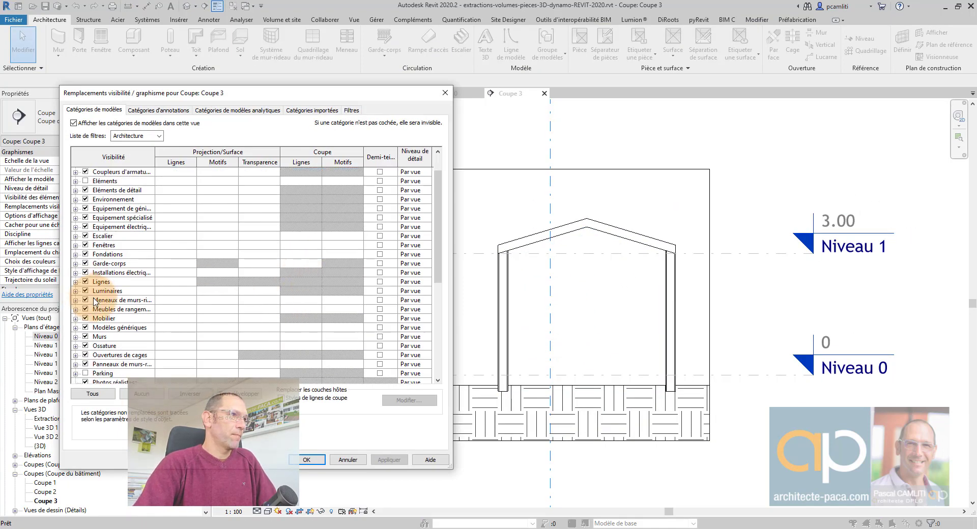
scroll(96, 316, down, 1)
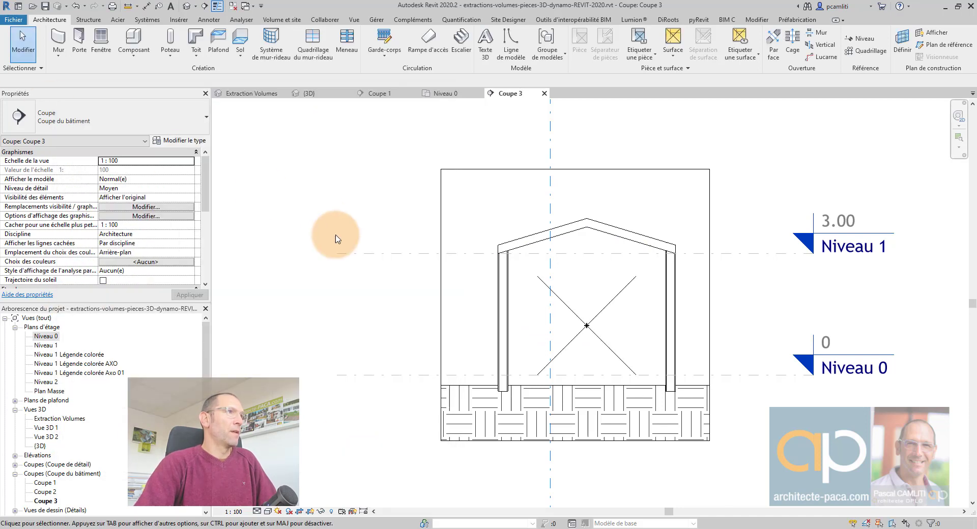
Check the Pièces subcategories in the visibility settings of Coupe 3 and close the settings.
click(404, 224)
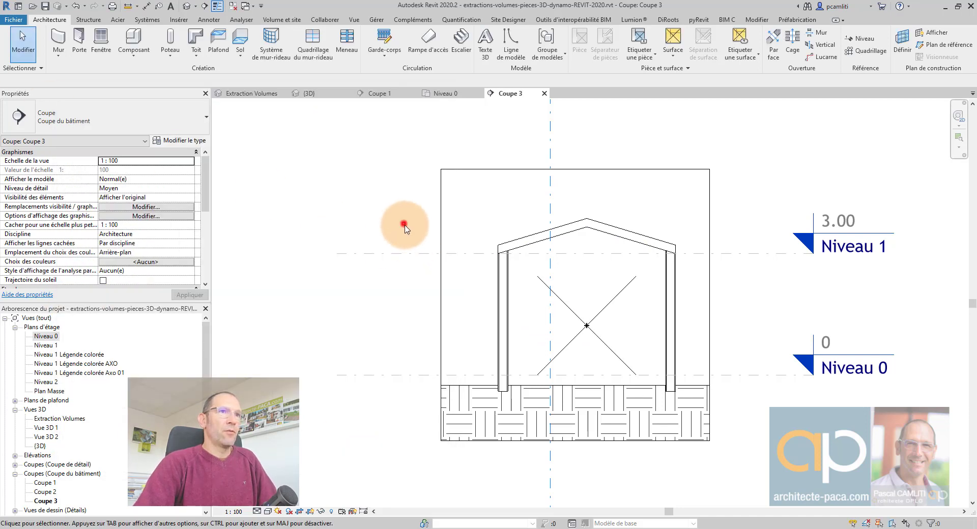
key(c)
click(379, 224)
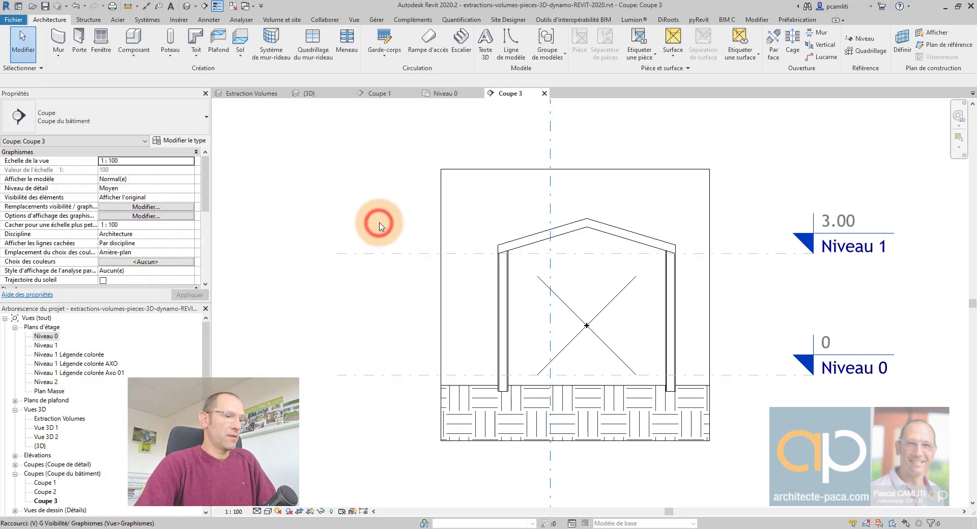
key(g)
scroll(80, 339, down, 2)
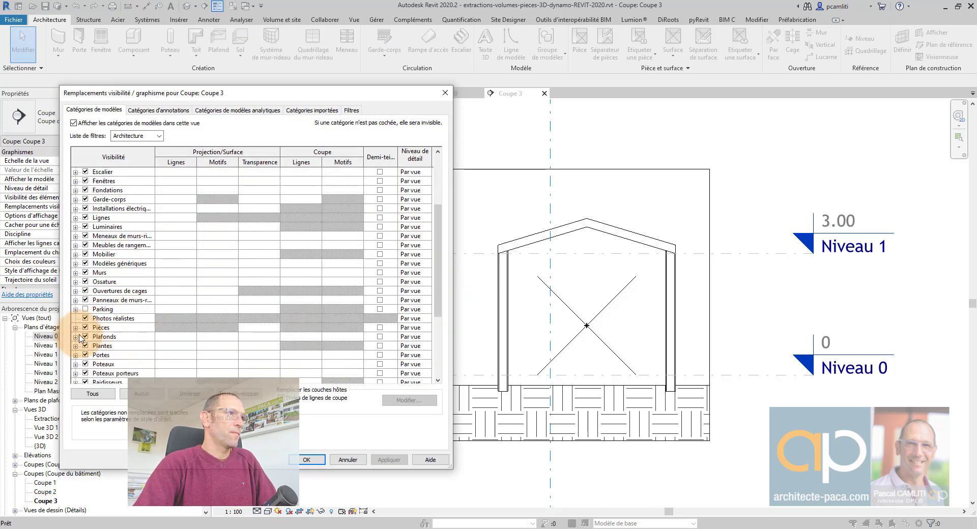
click(76, 328)
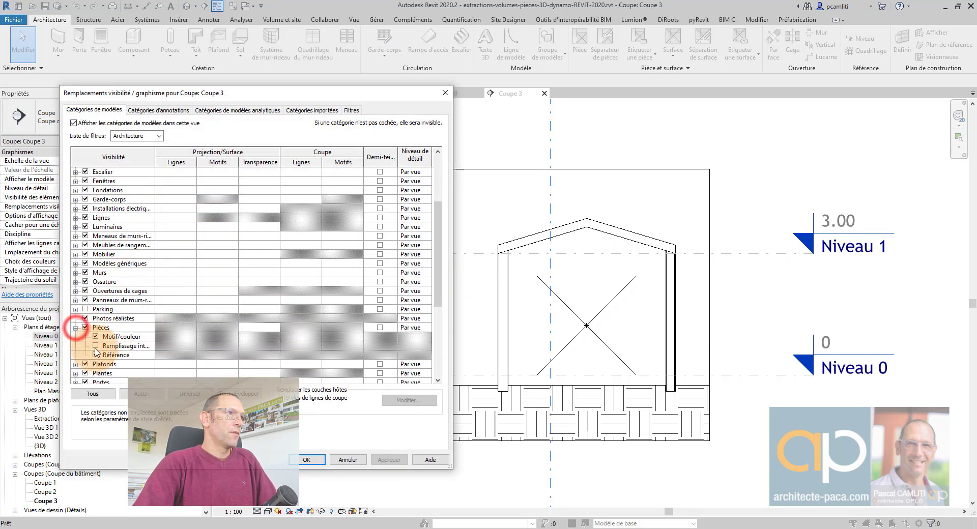
click(306, 459)
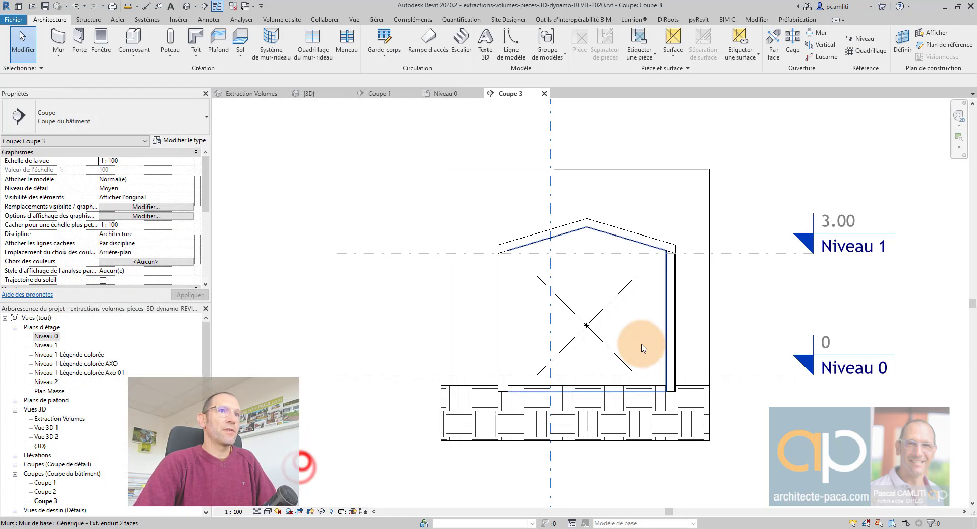
Select the room in Coupe 3 and check its upper limit and offsets against the gable roof.
click(590, 323)
scroll(591, 323, up, 2)
middle_drag(596, 376, 517, 327)
middle_drag(557, 264, 545, 301)
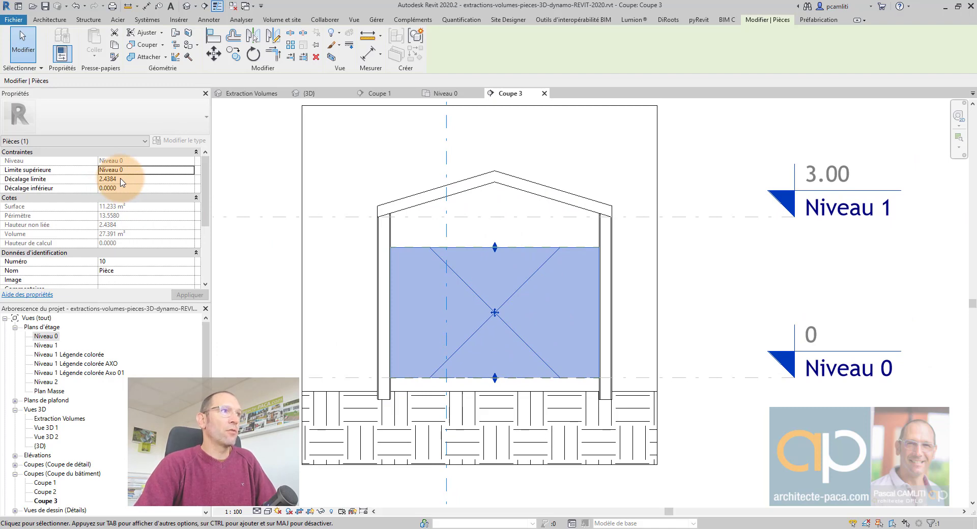
click(691, 189)
scroll(657, 293, down, 1)
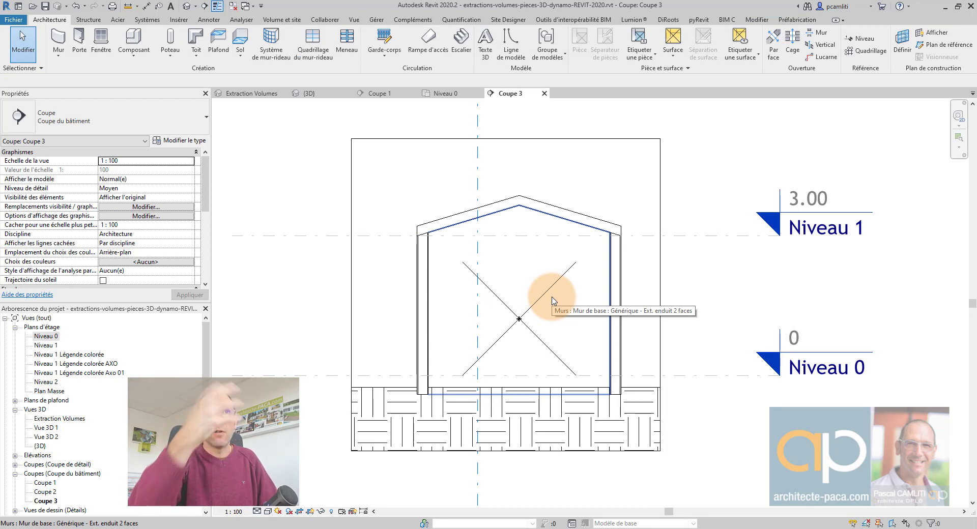
click(708, 151)
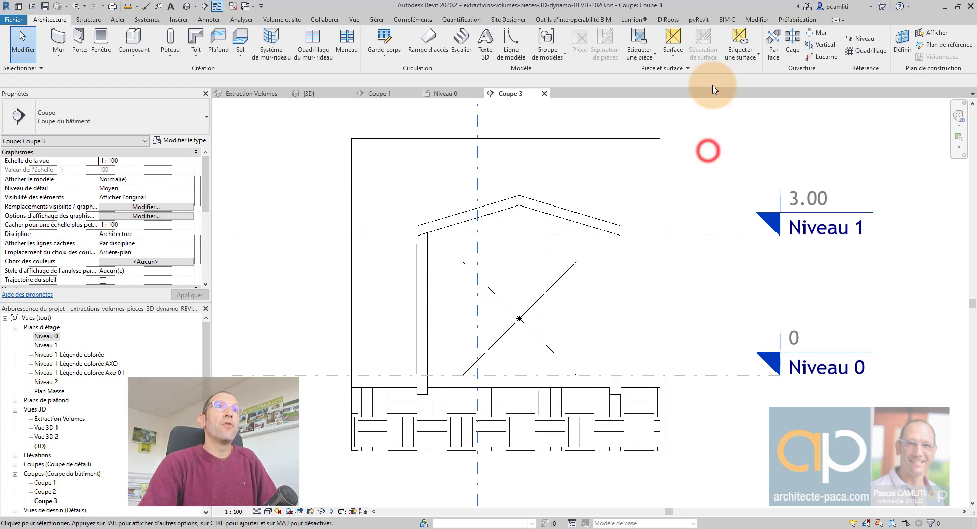
Check that the area and volume computations use Surfaces et volumes and A la couche de finition, and accept the settings.
click(687, 68)
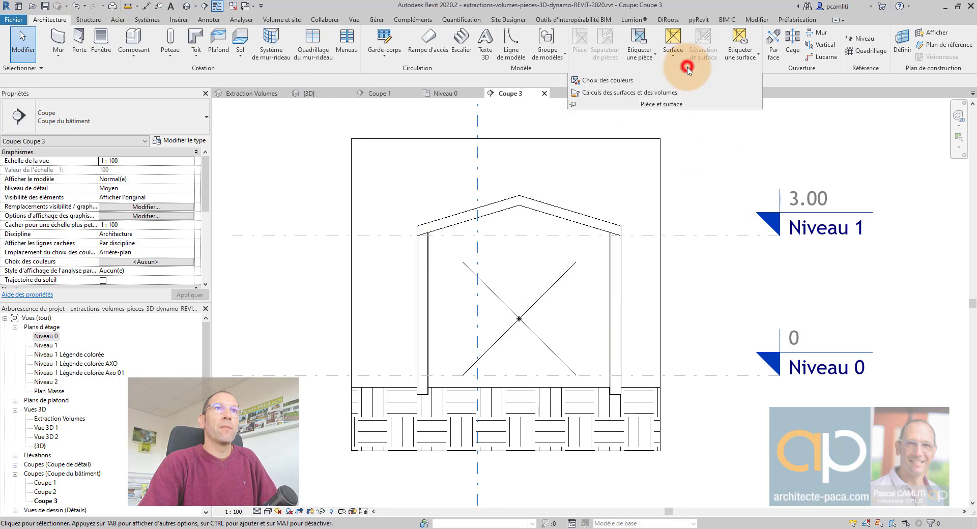
click(662, 92)
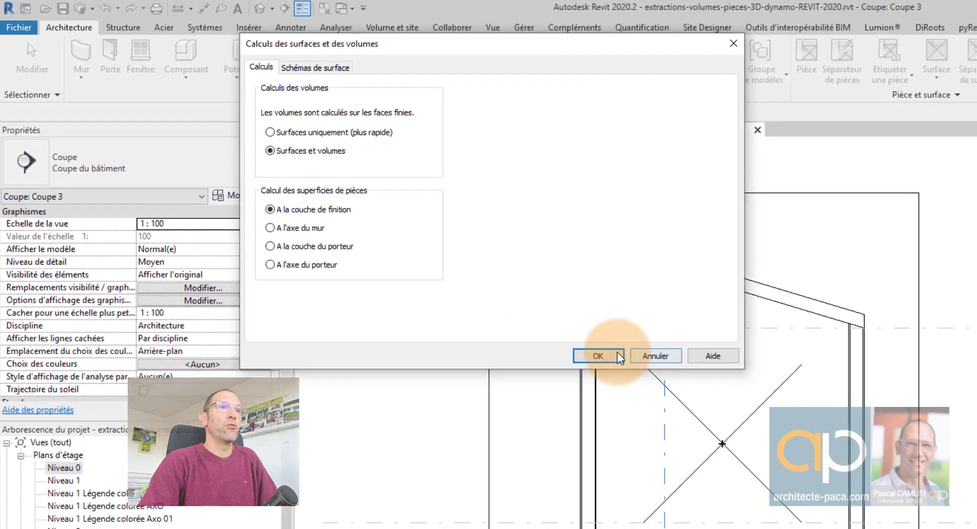
click(727, 433)
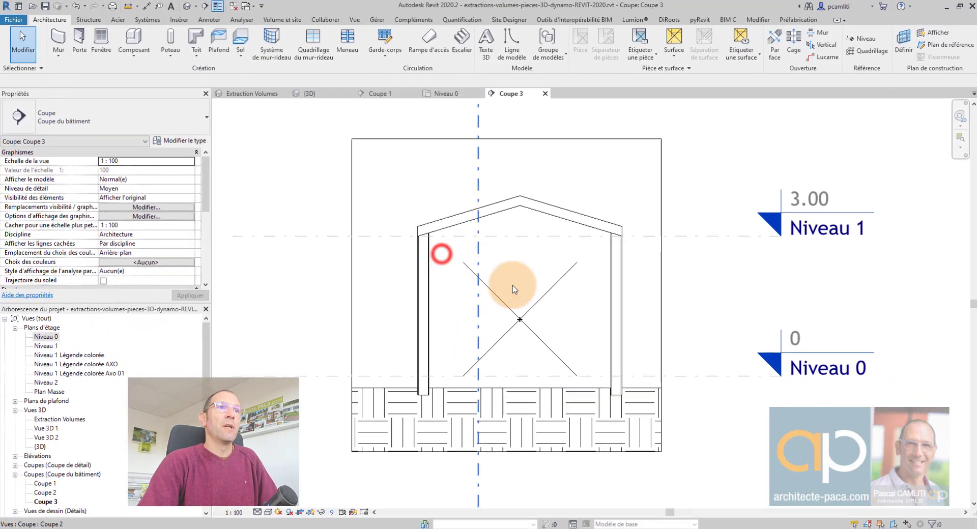
Stretch the room in Coupe 3 up to a limit offset of about 3.70 m within the roof and lower its base to the ground surface.
click(519, 320)
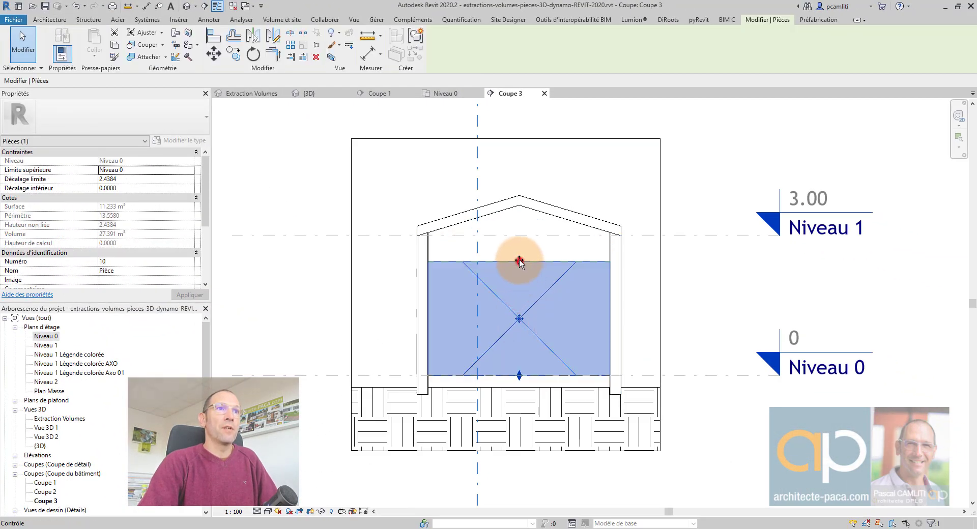
drag(519, 261, 518, 200)
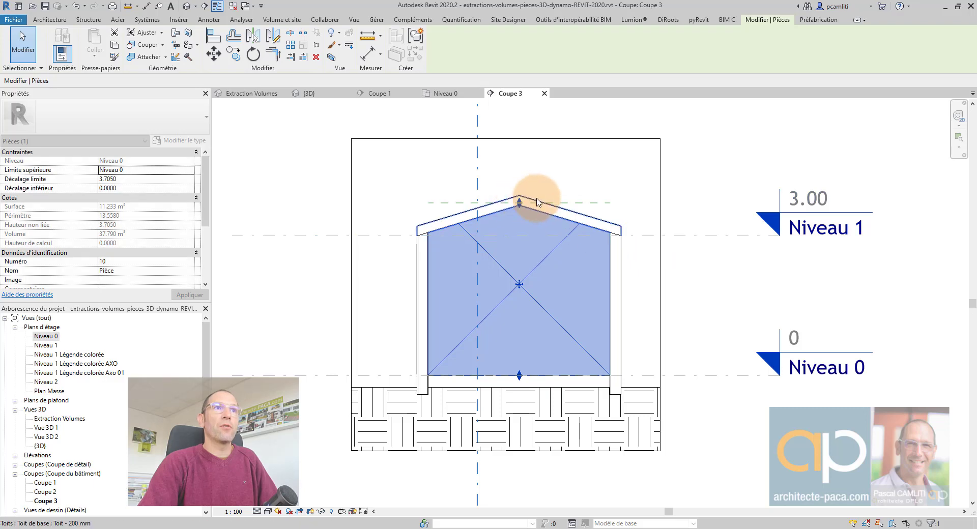
click(519, 379)
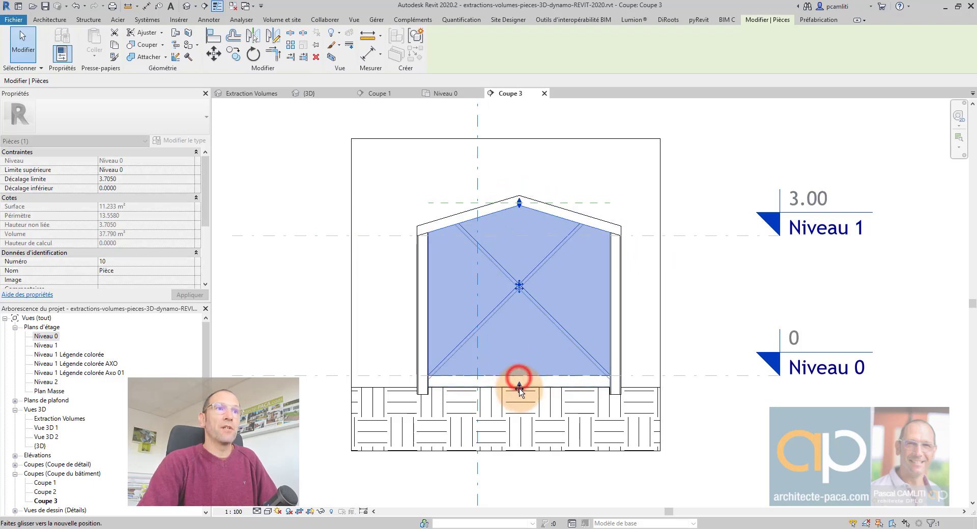
click(699, 332)
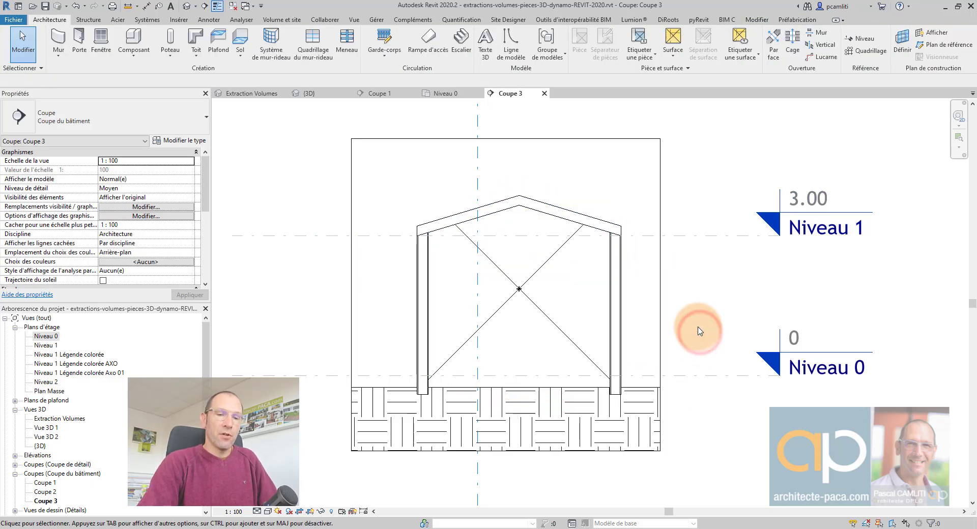
View the new gabled building in the {3D} view and bring up the Extraction Volumes view.
key(ctrl+Tab)
scroll(508, 331, down, 2)
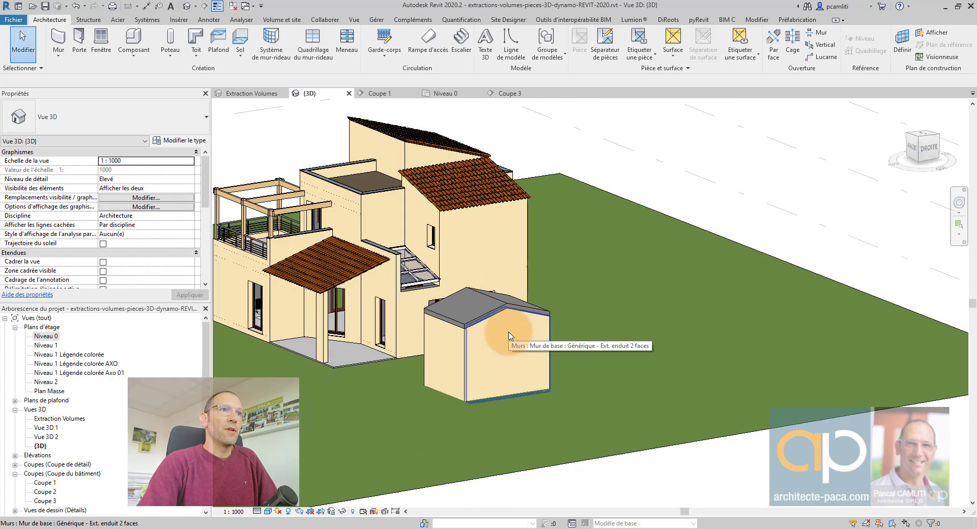
middle_drag(604, 343, 648, 353)
click(245, 93)
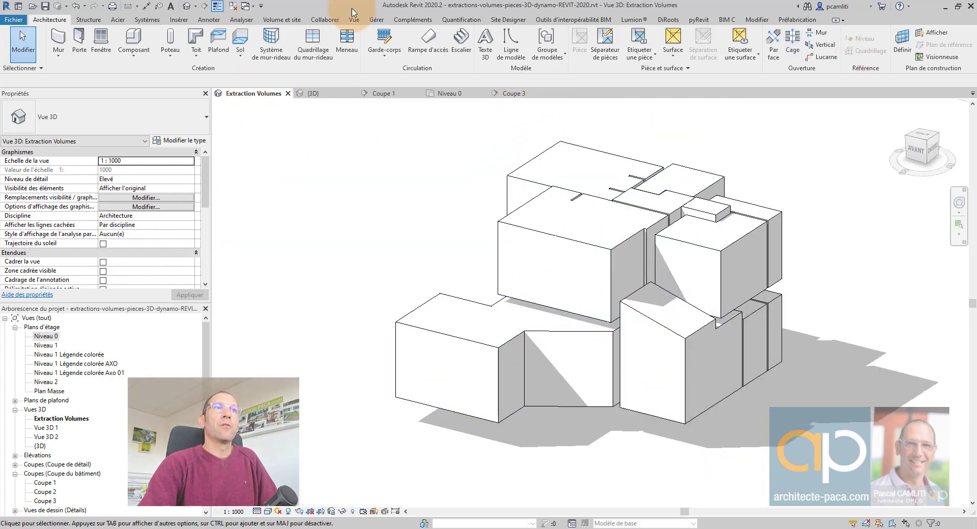
Launch Dynamo, open the recent extraction-volume-3d graph and run it to generate the room volumes.
click(376, 20)
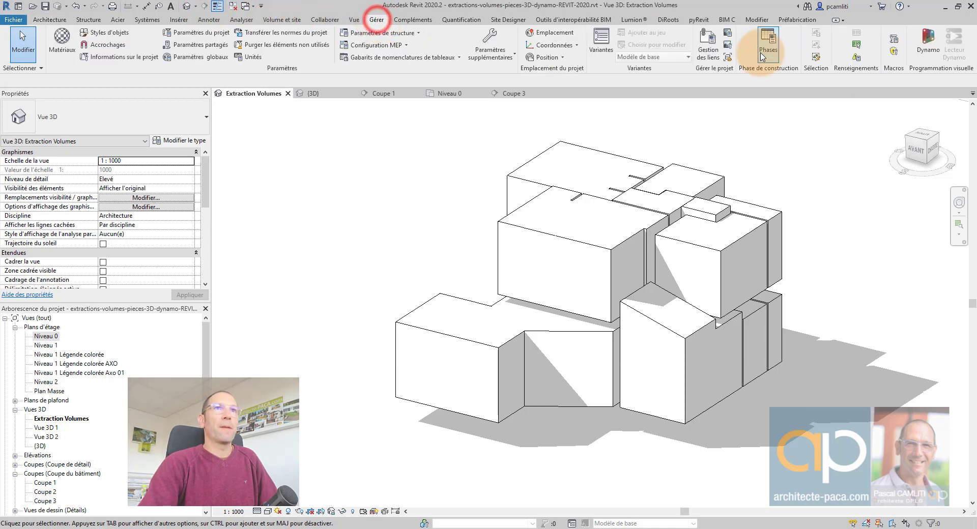
click(928, 41)
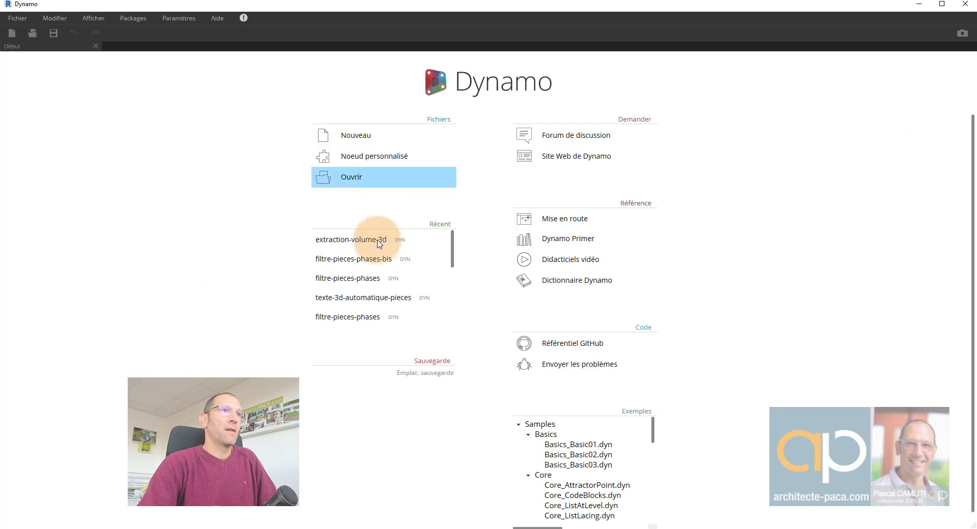
click(356, 239)
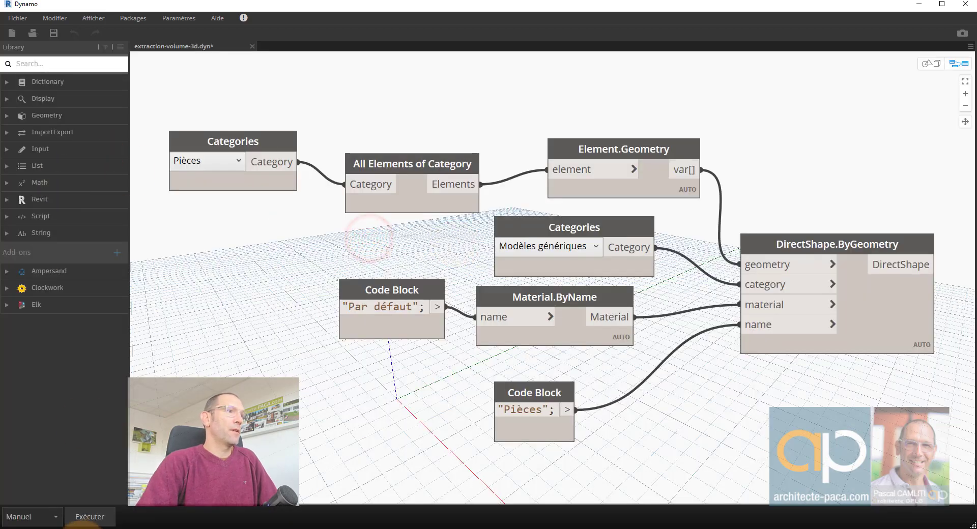
click(95, 524)
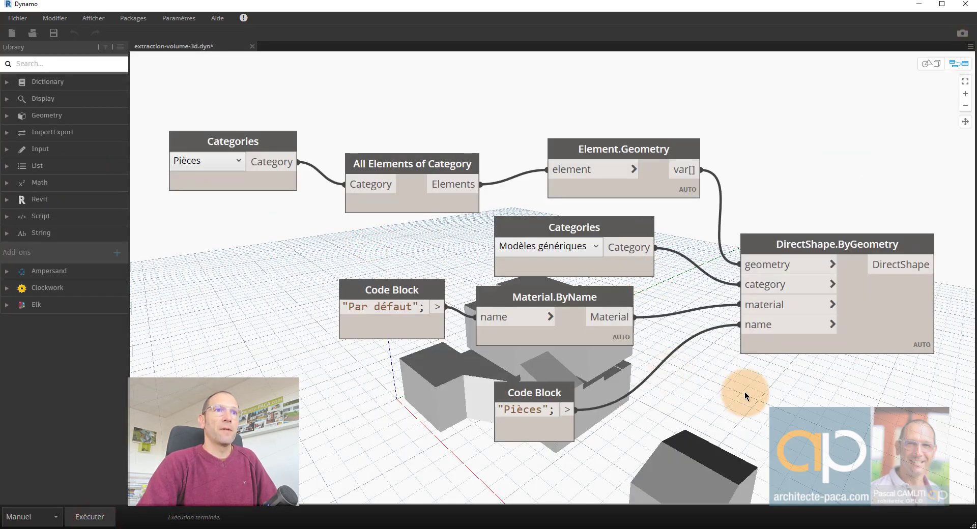
Switch Dynamo to 3D preview navigation and examine the gabled room volume beside the house volumes.
middle_drag(720, 391, 683, 280)
click(936, 68)
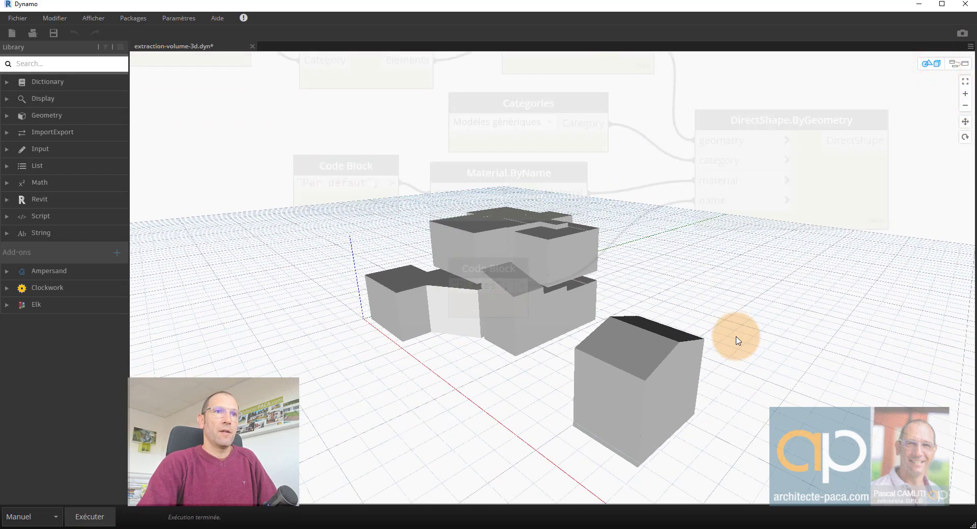
middle_drag(737, 339, 678, 281)
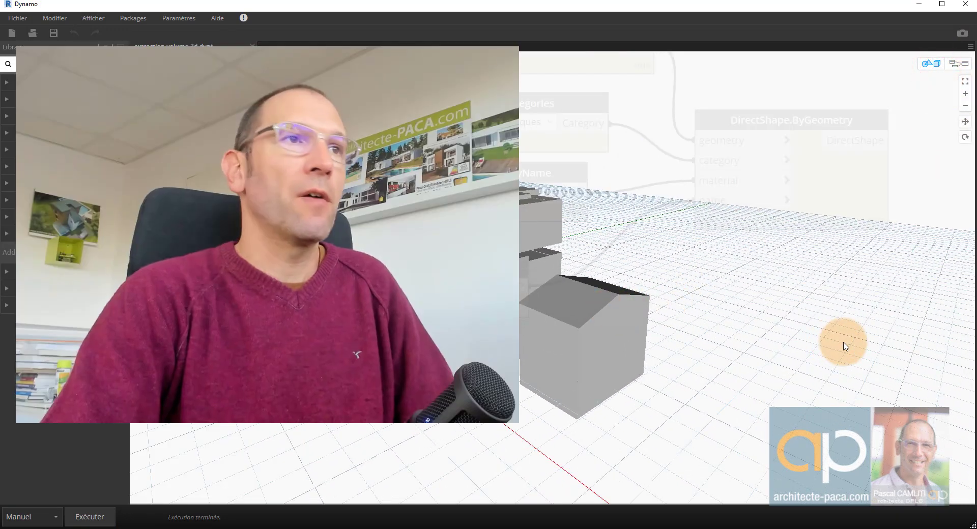